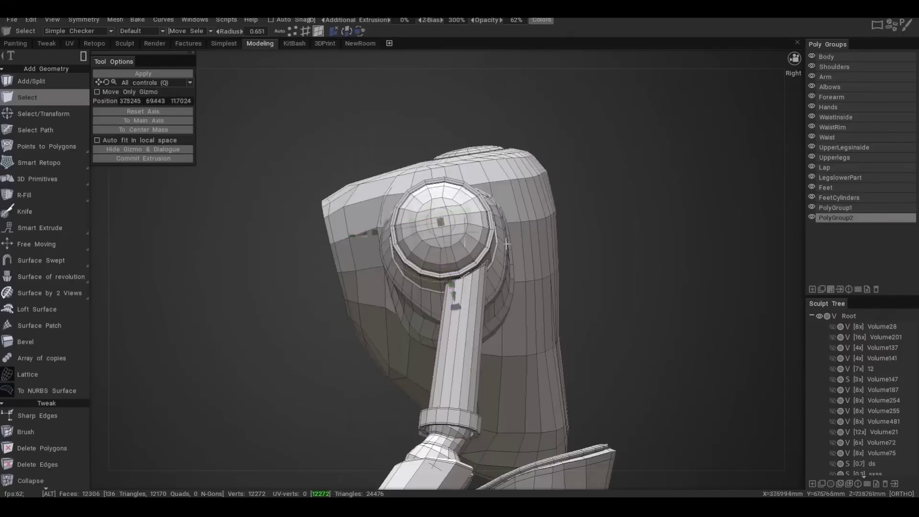
pyautogui.scroll(-5, 518, 257)
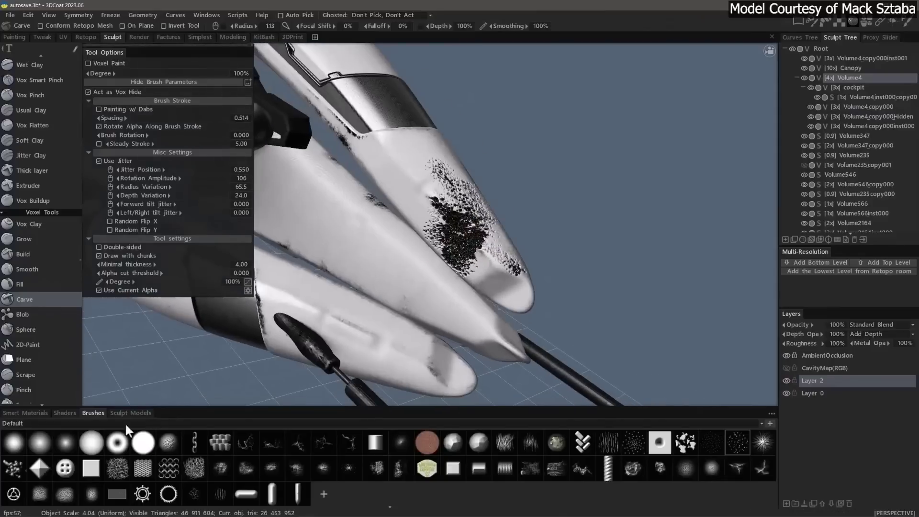
pyautogui.moveTo(431, 240); pyautogui.dragTo(462, 267, button='middle')
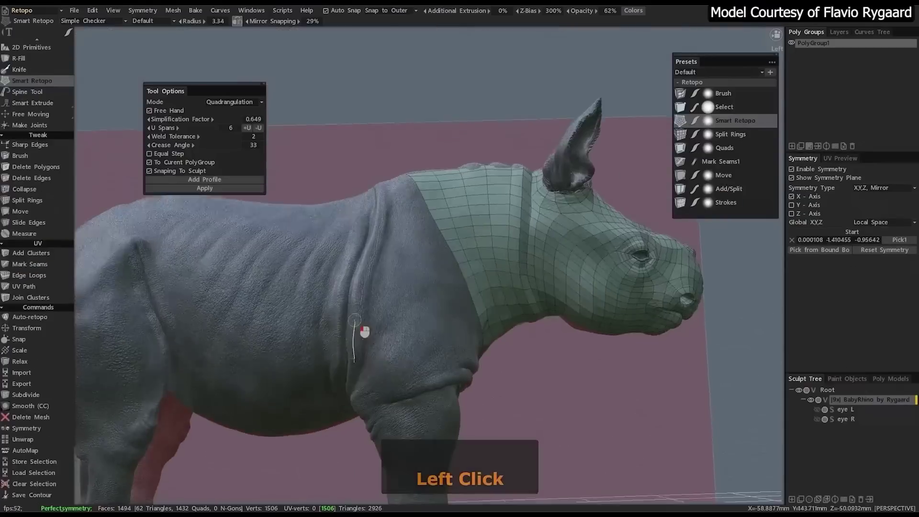
# - Draw Smart Retopo strokes in Quadrangulation mode along and across the baby rhino's torso behind the finished neck mesh
pyautogui.moveTo(349, 454)
pyautogui.mouseDown()
pyautogui.moveTo(374, 263)
pyautogui.moveTo(372, 185)
pyautogui.mouseUp()
pyautogui.moveTo(372, 185); pyautogui.dragTo(476, 323, button='right')
pyautogui.moveTo(593, 246); pyautogui.dragTo(328, 314)
pyautogui.moveTo(329, 315); pyautogui.dragTo(491, 175, button='right')
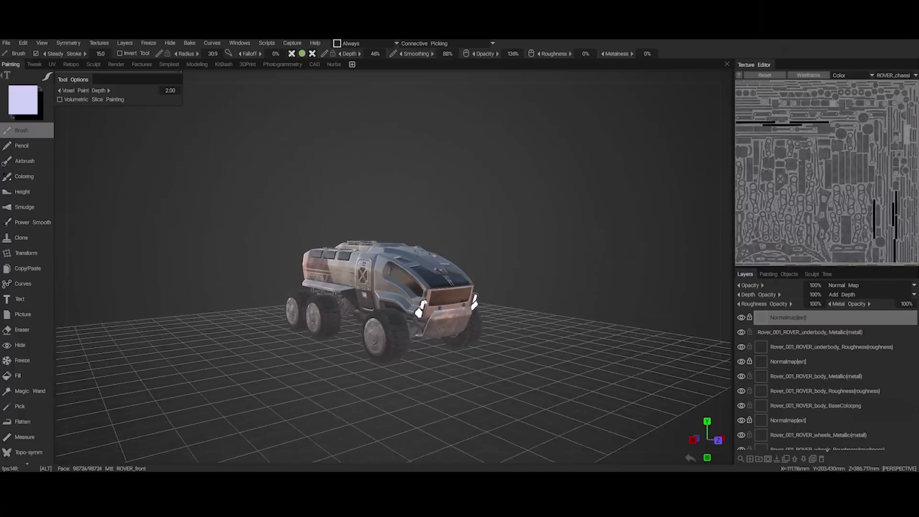
# - Export the textured rover to Blender and display it there with material preview shading
pyautogui.moveTo(565, 331)
pyautogui.keyDown('alt'); pyautogui.mouseDown()
pyautogui.moveTo(482, 332)
pyautogui.moveTo(494, 322)
pyautogui.mouseUp(); pyautogui.keyUp('alt')
pyautogui.click(8, 44)
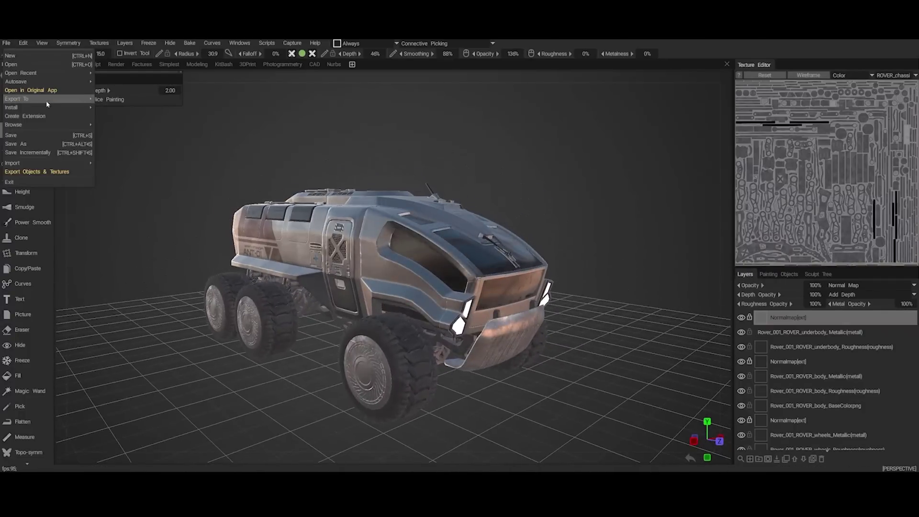
pyautogui.click(103, 100)
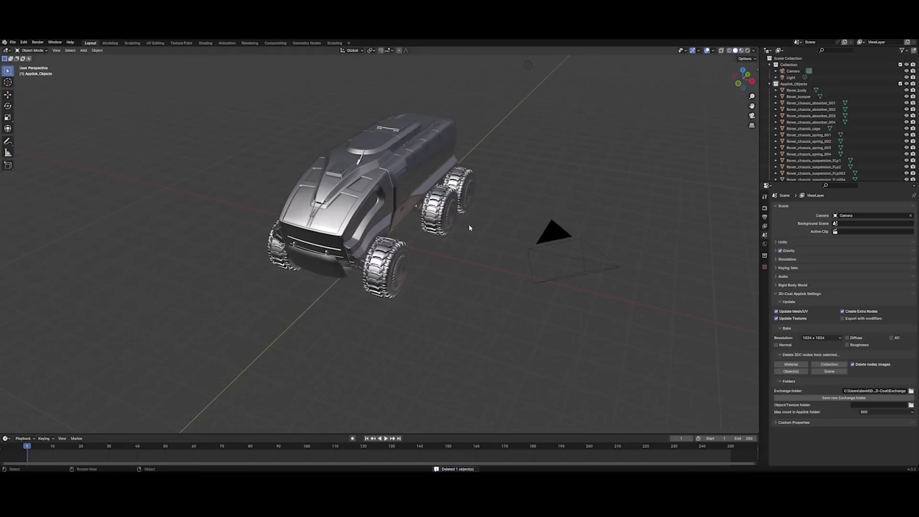
pyautogui.click(741, 50)
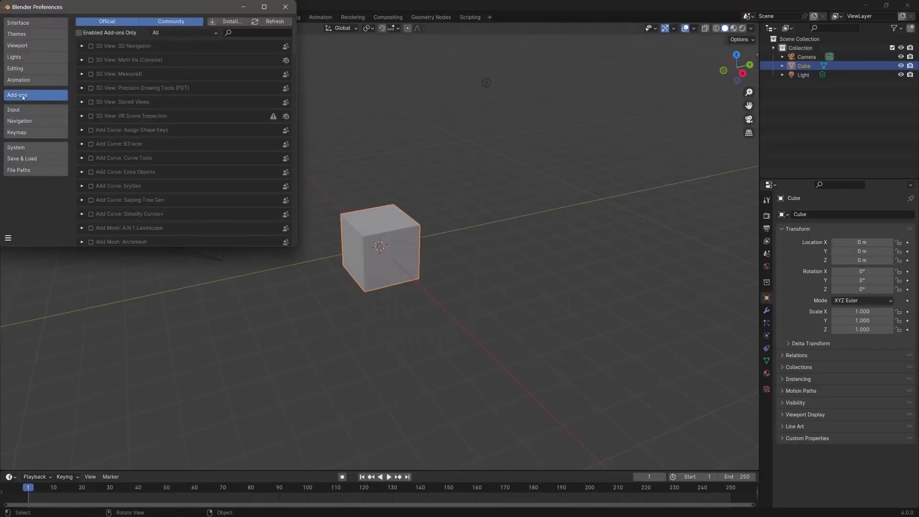
# - Enable the 3D-Coat Applink add-on in Blender's preferences
pyautogui.scroll(-5, 144, 134)
pyautogui.click(91, 67)
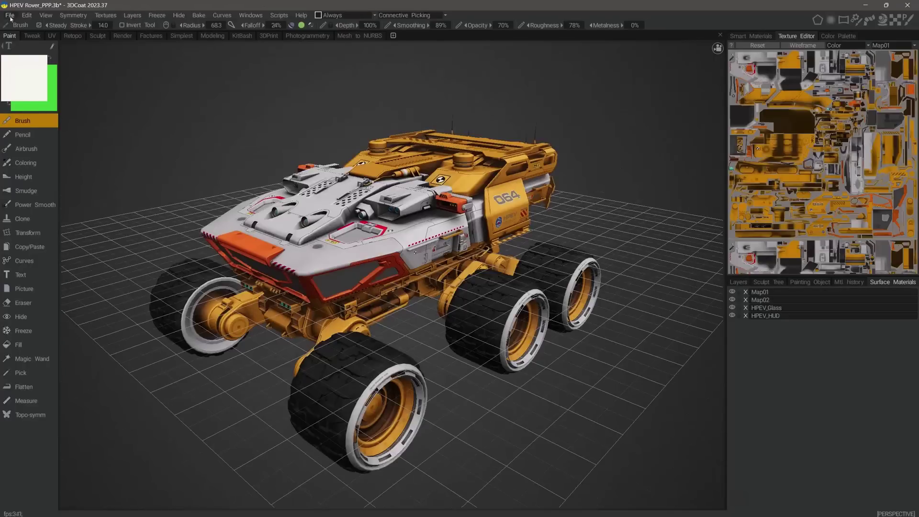
# - Export the HPEV rover and its textures from 3DCoat to Blender as HPEV Rover_02.fbx with the Blender Cycles preset
pyautogui.click(10, 15)
pyautogui.click(29, 68)
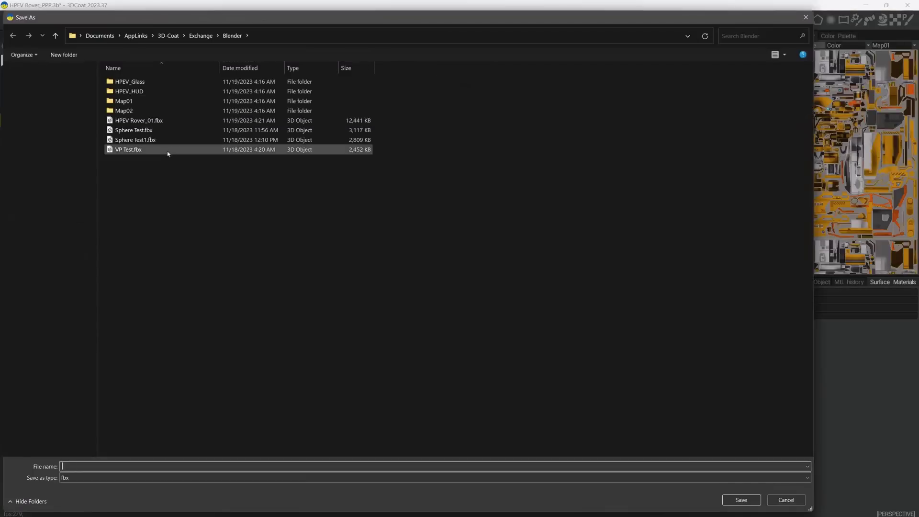
pyautogui.click(139, 120)
pyautogui.click(737, 502)
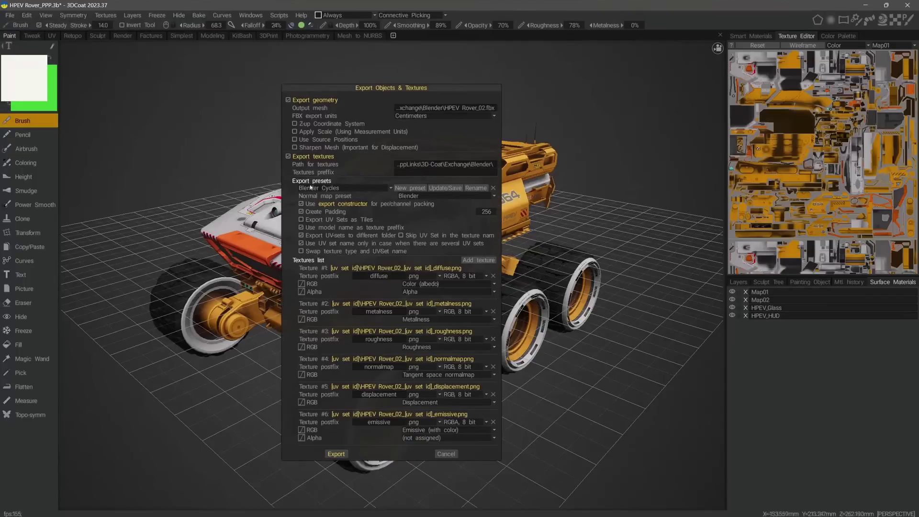
pyautogui.click(323, 188)
pyautogui.click(364, 139)
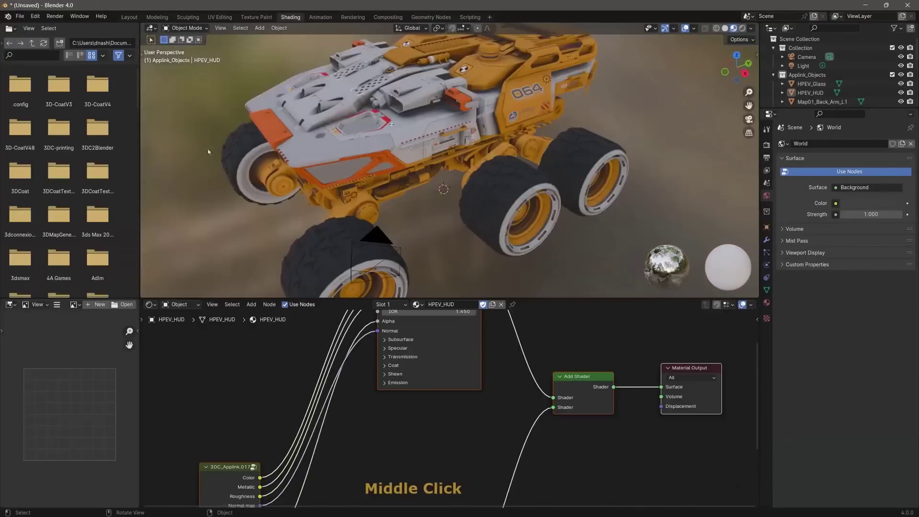
pyautogui.moveTo(211, 150); pyautogui.dragTo(262, 140, button='middle')
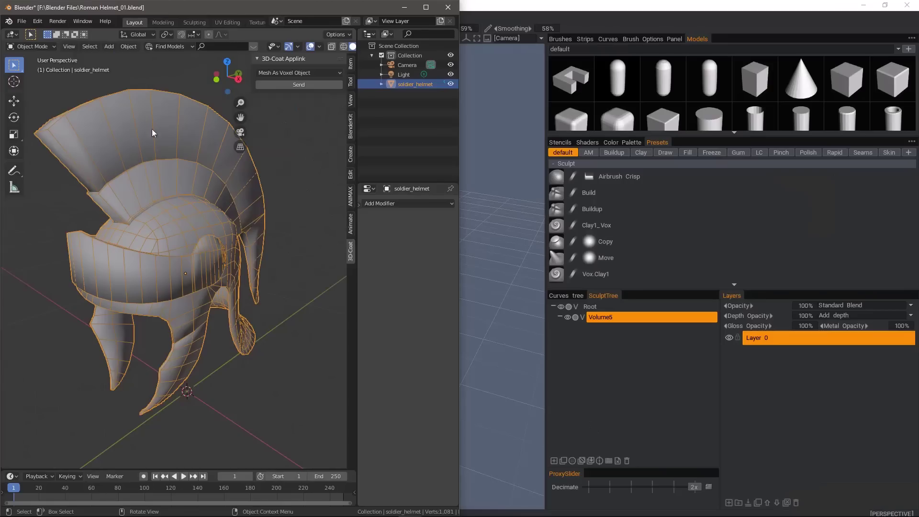
# - Send the soldier helmet from Blender through the 3D-Coat Applink as a retopo mesh in a new layer
pyautogui.click(316, 73)
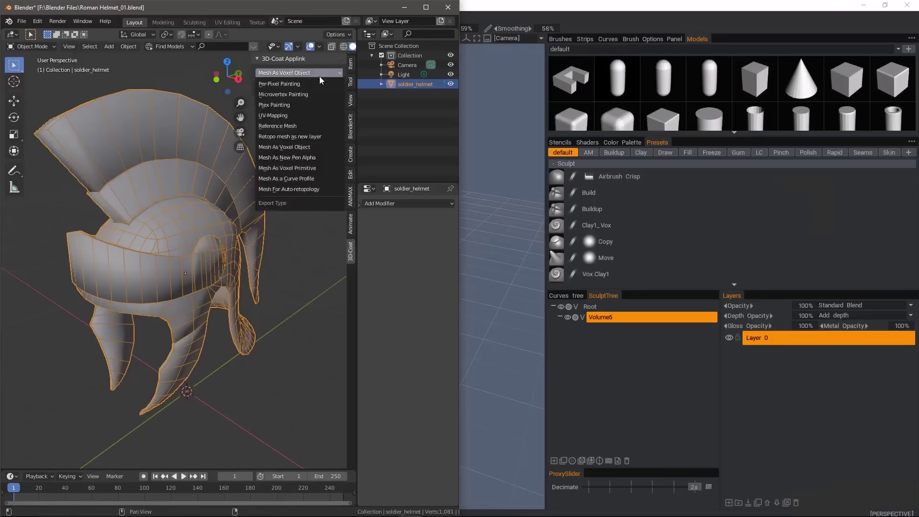
pyautogui.click(304, 138)
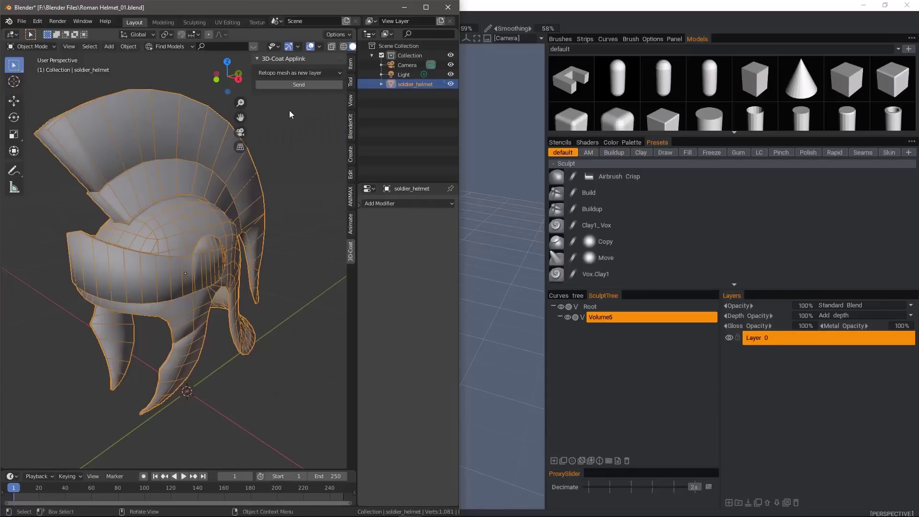
pyautogui.click(300, 84)
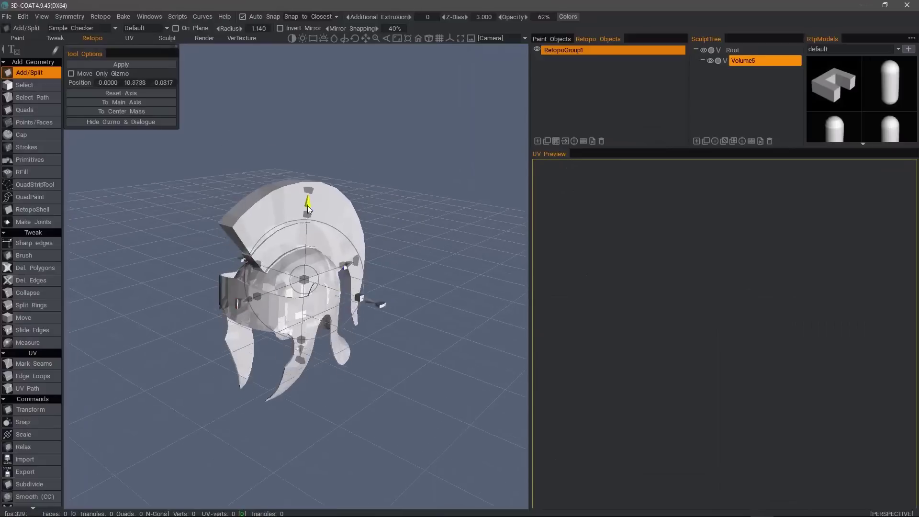
# - Raise the imported helmet above the grid and apply the import without snapping its topology to the voxel mesh
pyautogui.moveTo(310, 125); pyautogui.dragTo(275, 211)
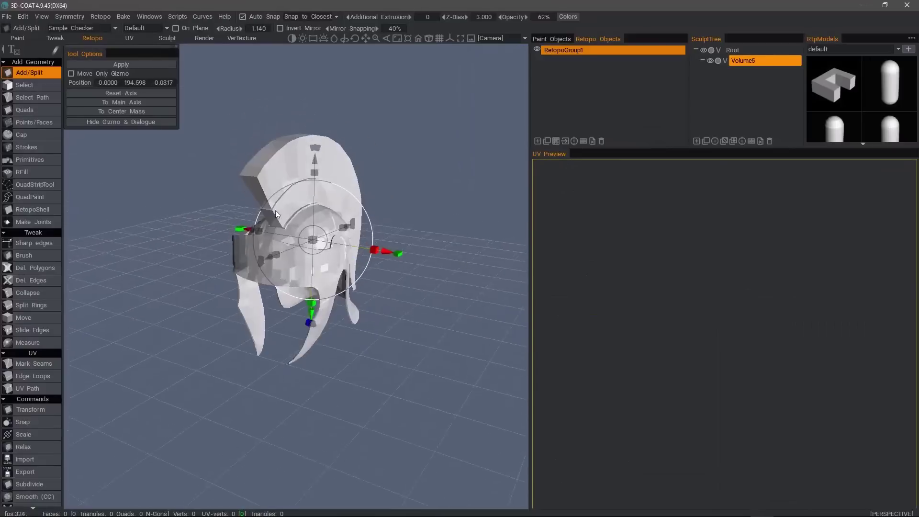
pyautogui.click(132, 66)
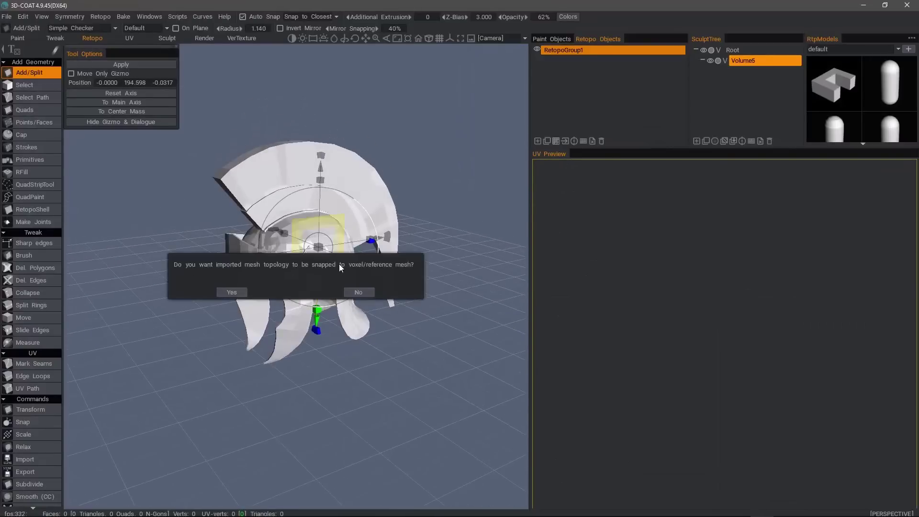
pyautogui.click(358, 292)
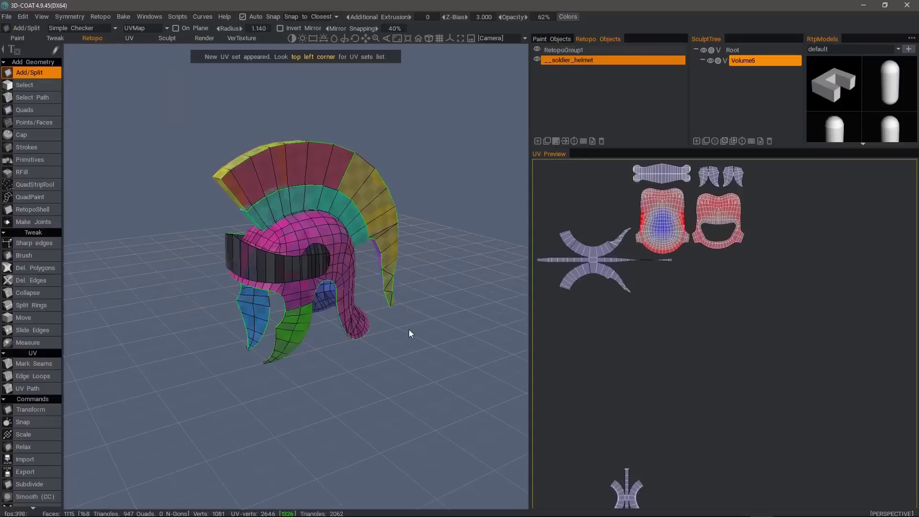
# - Switch from the Retopo room to the Sculpt room and open the Geometry commands
pyautogui.moveTo(285, 157)
pyautogui.mouseDown()
pyautogui.moveTo(381, 171)
pyautogui.moveTo(306, 154)
pyautogui.moveTo(165, 52)
pyautogui.moveTo(168, 38)
pyautogui.mouseUp()
pyautogui.click(167, 38)
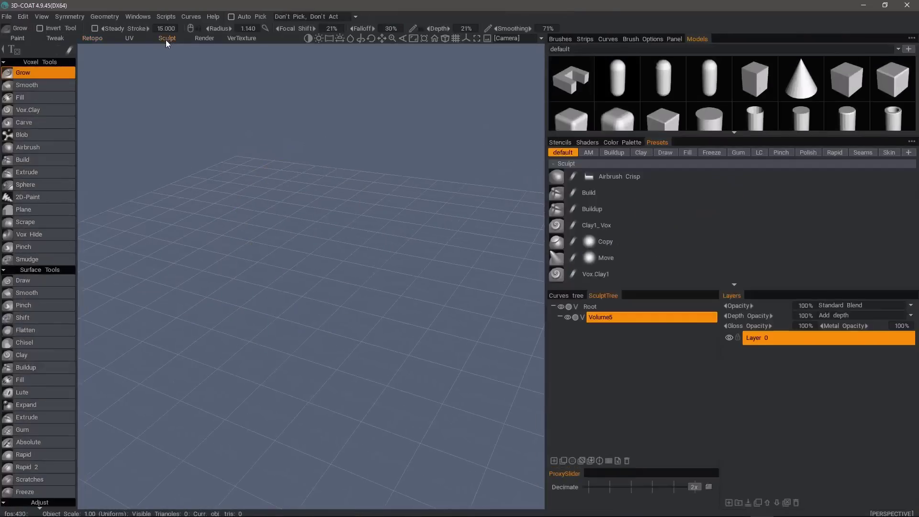
pyautogui.click(105, 17)
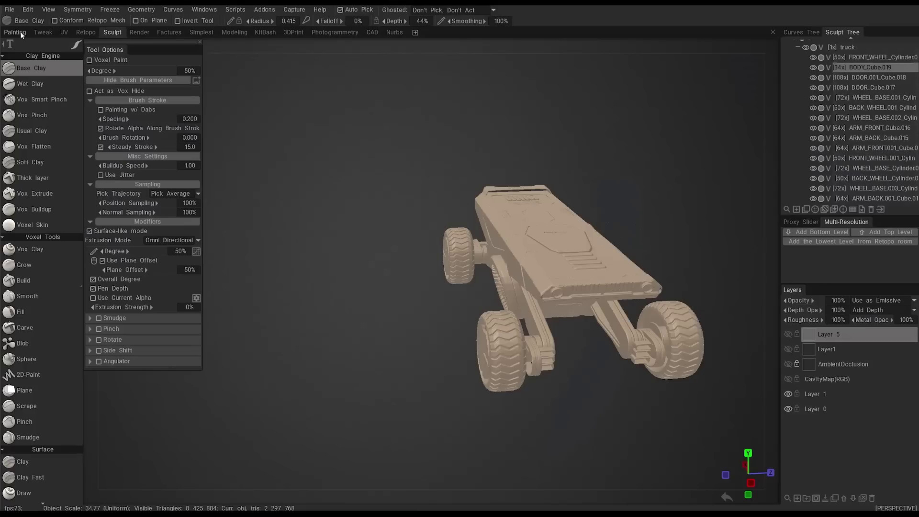
# - Switch the space rover to the Painting room and browse the Rubber and Metal smart materials
pyautogui.click(15, 32)
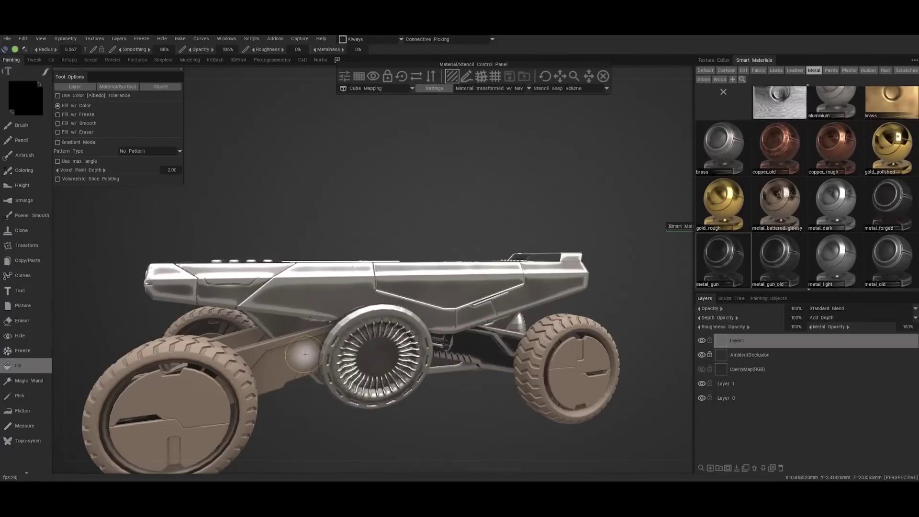
pyautogui.moveTo(328, 349)
pyautogui.keyDown('alt'); pyautogui.mouseDown()
pyautogui.moveTo(425, 376)
pyautogui.moveTo(425, 334)
pyautogui.moveTo(455, 335)
pyautogui.mouseUp(); pyautogui.keyUp('alt')
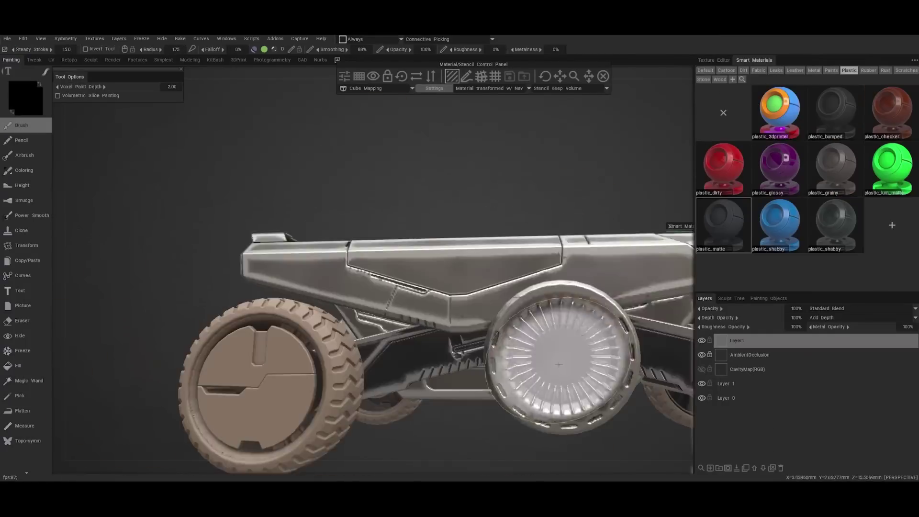
pyautogui.keyDown('alt'); pyautogui.moveTo(598, 355); pyautogui.dragTo(669, 361); pyautogui.keyUp('alt')
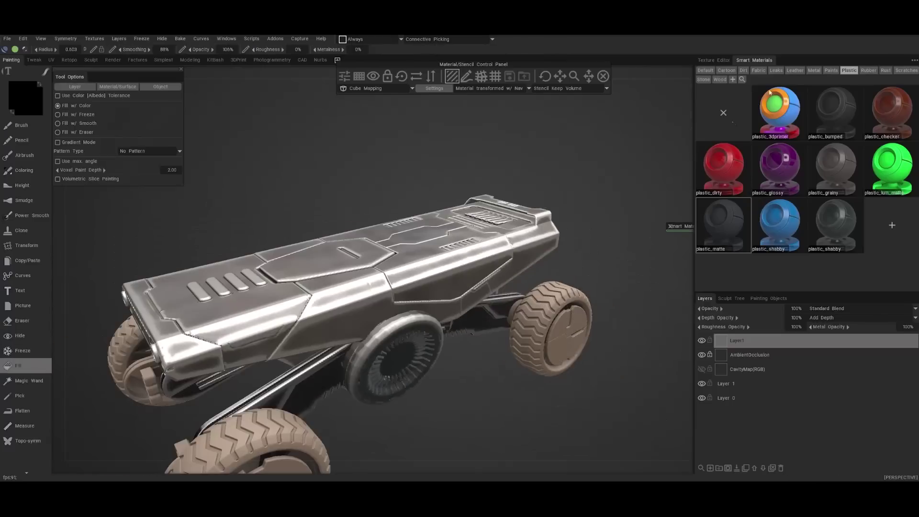
pyautogui.click(868, 70)
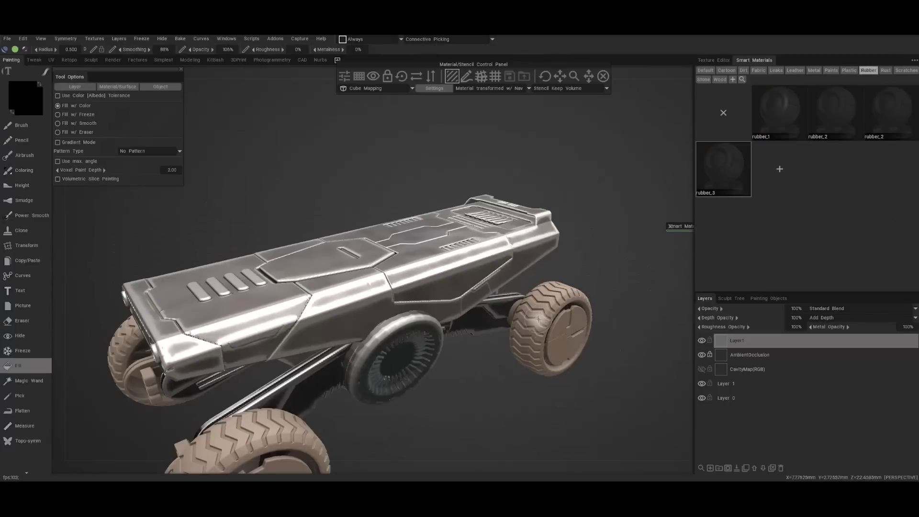
pyautogui.click(814, 70)
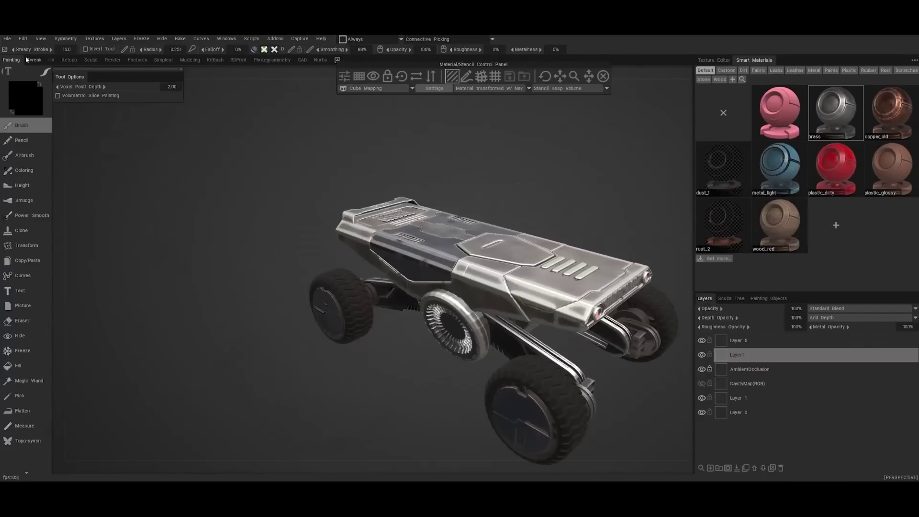
# - Export the space rover's geometry and textures as Space_rover_per_pixel.fbx with the Blender Cycles preset and millimetre units
pyautogui.click(7, 39)
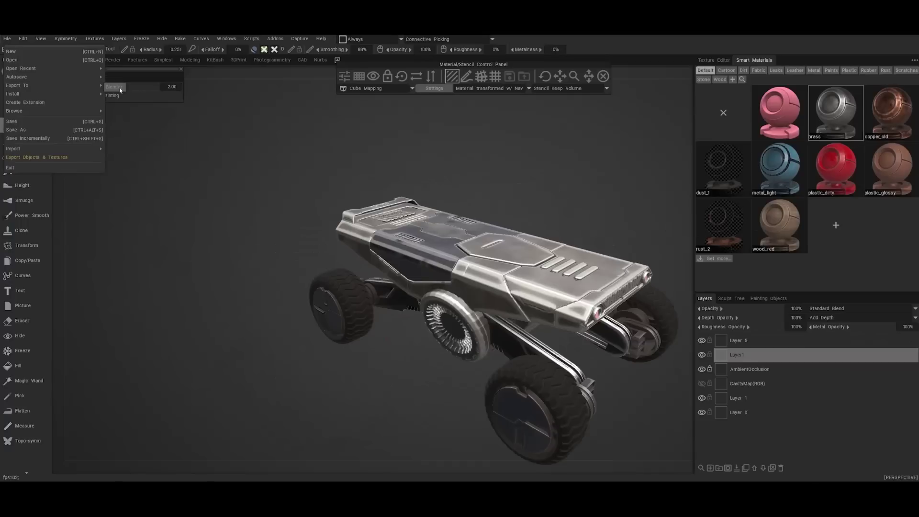
pyautogui.click(37, 157)
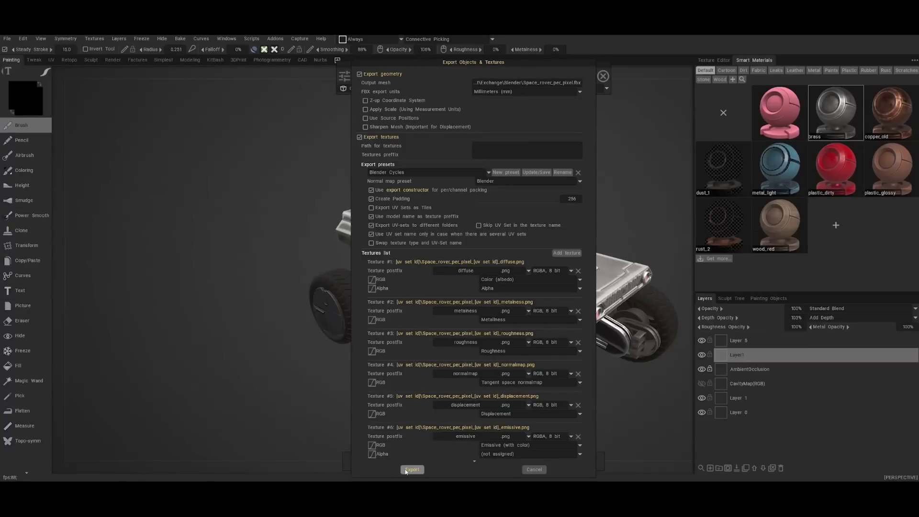
pyautogui.click(412, 470)
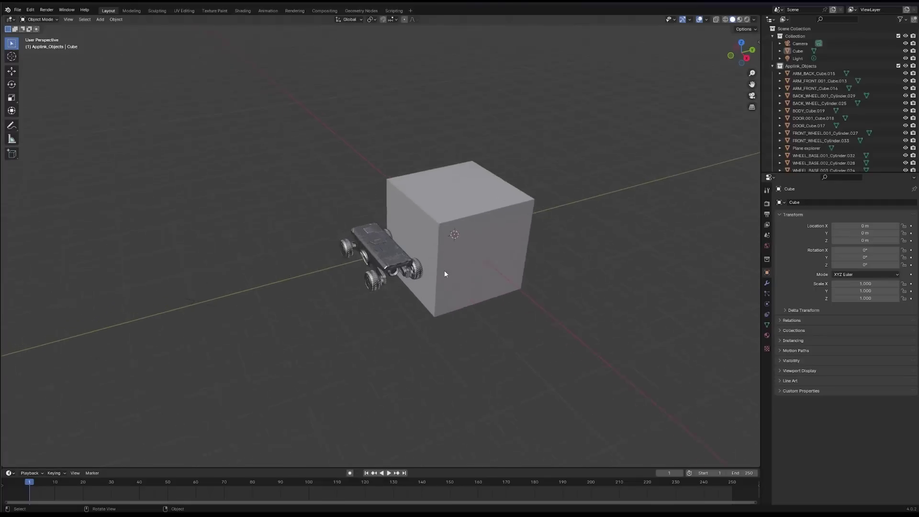
# - In Blender, delete the default cube and display the imported rover with material preview shading
pyautogui.press('Delete')
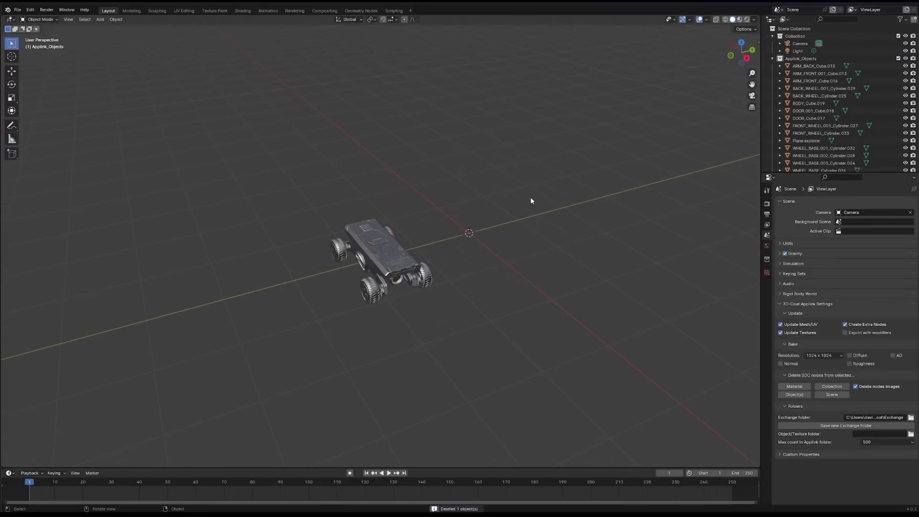
pyautogui.scroll(6, 530, 226)
pyautogui.moveTo(397, 225); pyautogui.dragTo(653, 70, button='middle')
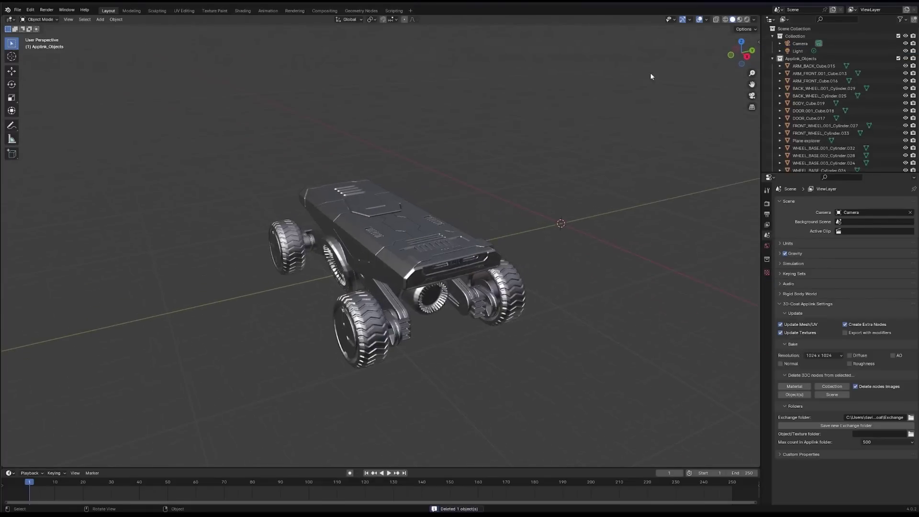
pyautogui.click(740, 20)
pyautogui.moveTo(541, 156)
pyautogui.mouseDown(button='middle')
pyautogui.moveTo(555, 202)
pyautogui.moveTo(517, 190)
pyautogui.moveTo(539, 219)
pyautogui.moveTo(502, 248)
pyautogui.moveTo(304, 109)
pyautogui.mouseUp(button='middle')
# - Open the Shading workspace and select the rover's body to examine its material nodes
pyautogui.click(243, 11)
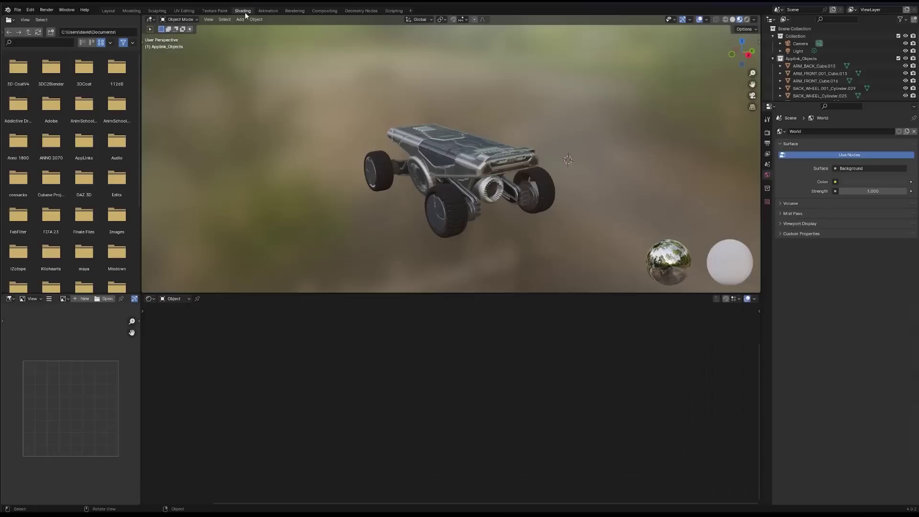
pyautogui.click(467, 175)
pyautogui.scroll(3, 423, 264)
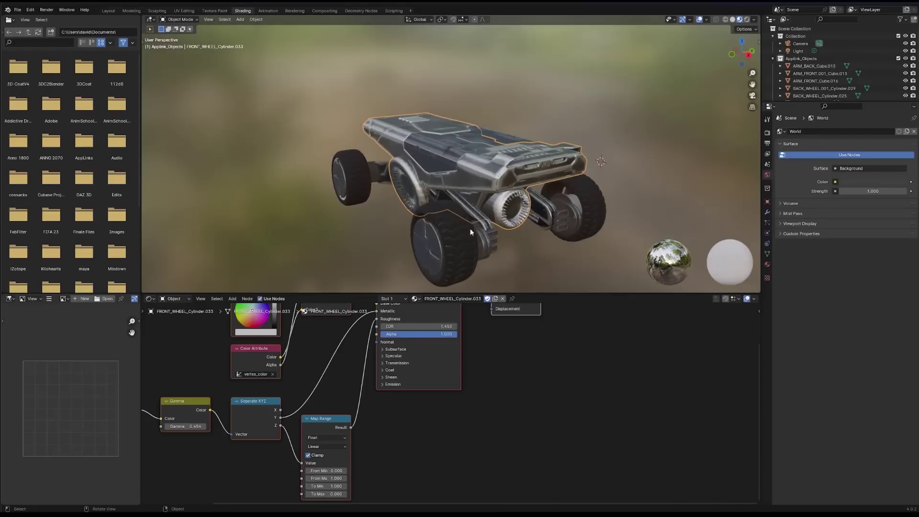
pyautogui.moveTo(483, 424); pyautogui.dragTo(493, 438, button='middle')
pyautogui.moveTo(486, 211); pyautogui.dragTo(415, 205, button='middle')
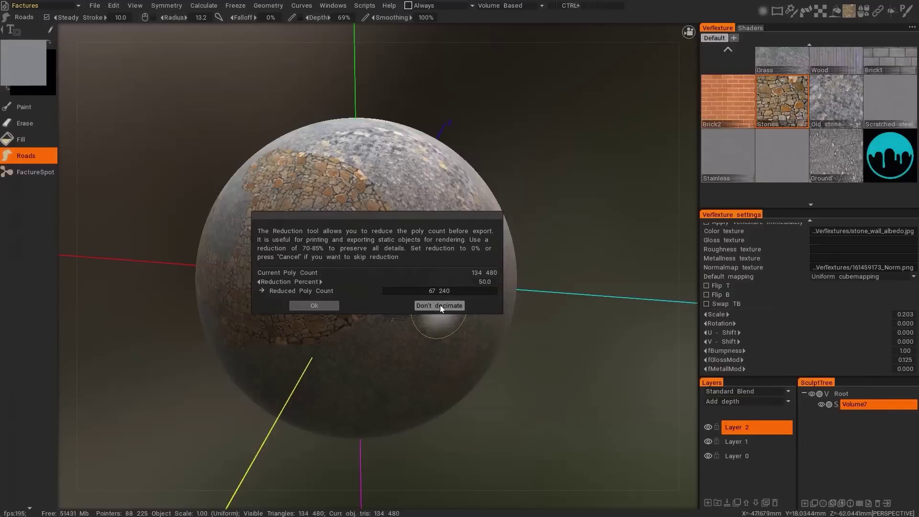
# - Export the stone-textured sphere without decimation, inspect it in Blender and return to 3DCoat
pyautogui.click(440, 306)
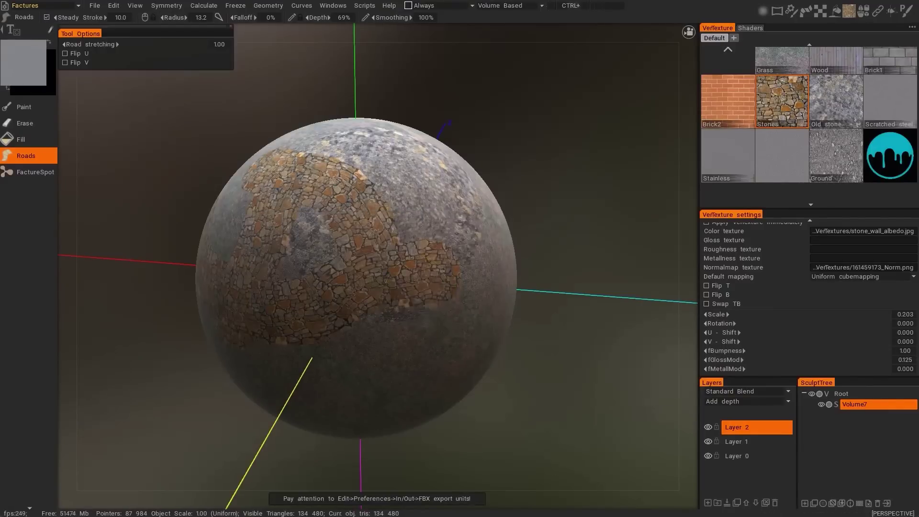
pyautogui.hotkey('alt', 'Tab')
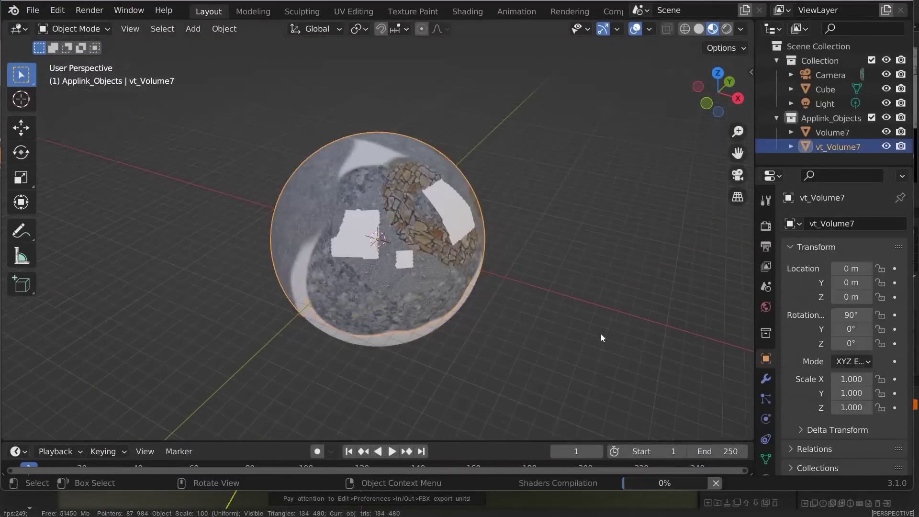
pyautogui.moveTo(417, 345); pyautogui.dragTo(314, 318, button='middle')
pyautogui.hotkey('alt', 'Tab')
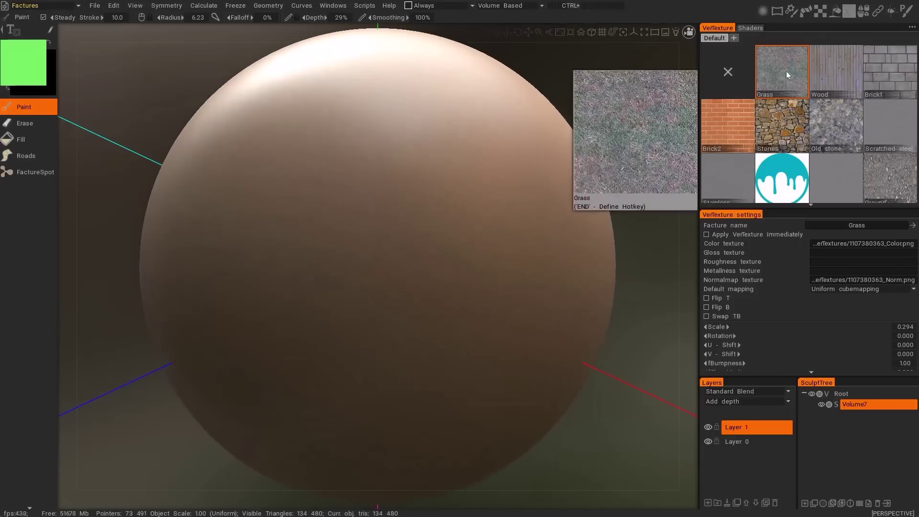
# - Enlarge the brush to a radius of 20.9 and paint the Grass facture over the front of the sphere
pyautogui.moveTo(445, 215); pyautogui.dragTo(503, 216, button='right')
pyautogui.click(402, 261)
pyautogui.moveTo(225, 162); pyautogui.dragTo(230, 369)
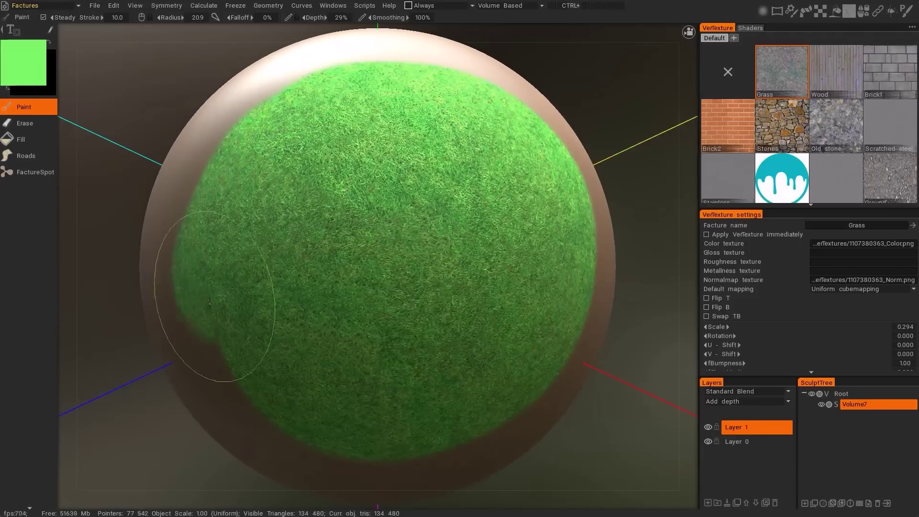
# - Paint the Old stone facture over the grass-covered area of the sphere
pyautogui.click(836, 125)
pyautogui.moveTo(494, 144)
pyautogui.mouseDown()
pyautogui.moveTo(484, 336)
pyautogui.moveTo(431, 215)
pyautogui.moveTo(335, 432)
pyautogui.mouseUp()
pyautogui.moveTo(781, 326)
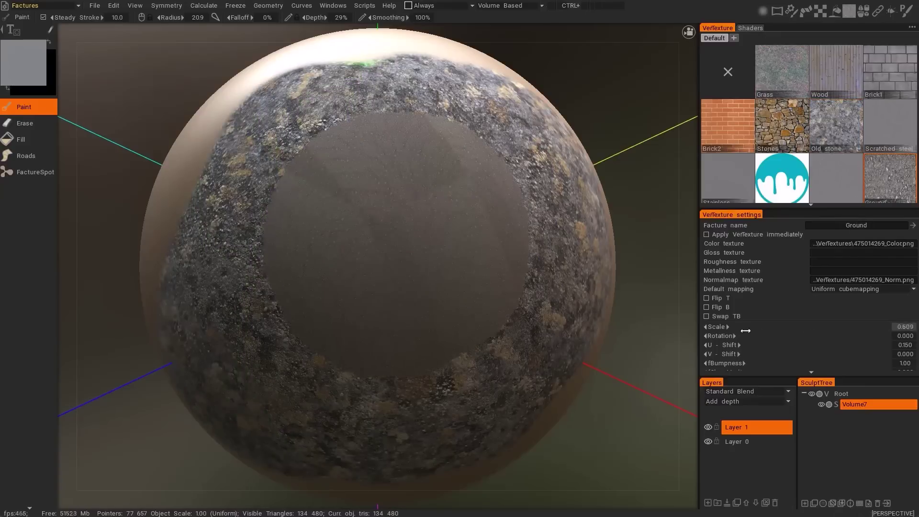
# - Paint the Stones facture over part of the sphere and inspect its edge against the ground texture up close
pyautogui.click(782, 125)
pyautogui.moveTo(436, 201)
pyautogui.mouseDown()
pyautogui.moveTo(491, 138)
pyautogui.moveTo(526, 239)
pyautogui.moveTo(431, 322)
pyautogui.moveTo(594, 371)
pyautogui.mouseUp()
pyautogui.keyDown('alt'); pyautogui.moveTo(575, 425); pyautogui.dragTo(408, 344, button='right'); pyautogui.keyUp('alt')
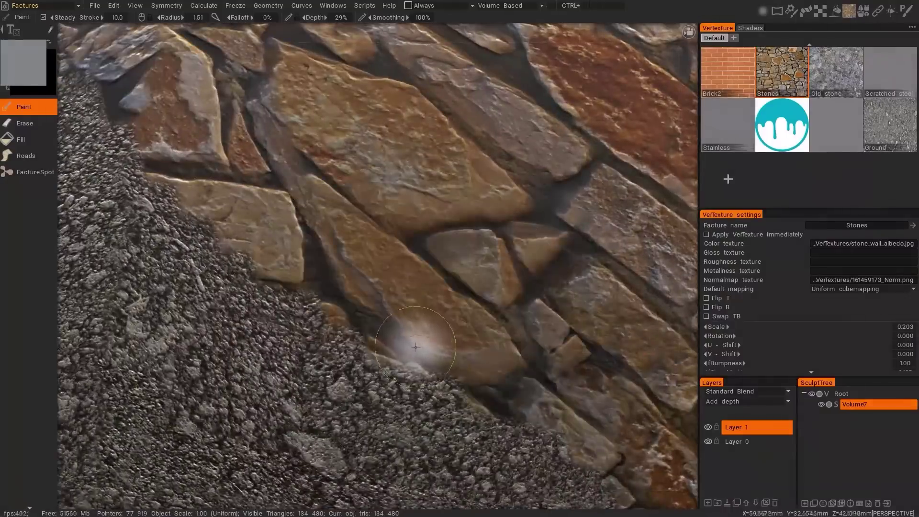
pyautogui.moveTo(431, 426)
pyautogui.keyDown('alt'); pyautogui.mouseDown(button='right')
pyautogui.moveTo(456, 390)
pyautogui.moveTo(351, 288)
pyautogui.mouseUp(button='right'); pyautogui.keyUp('alt')
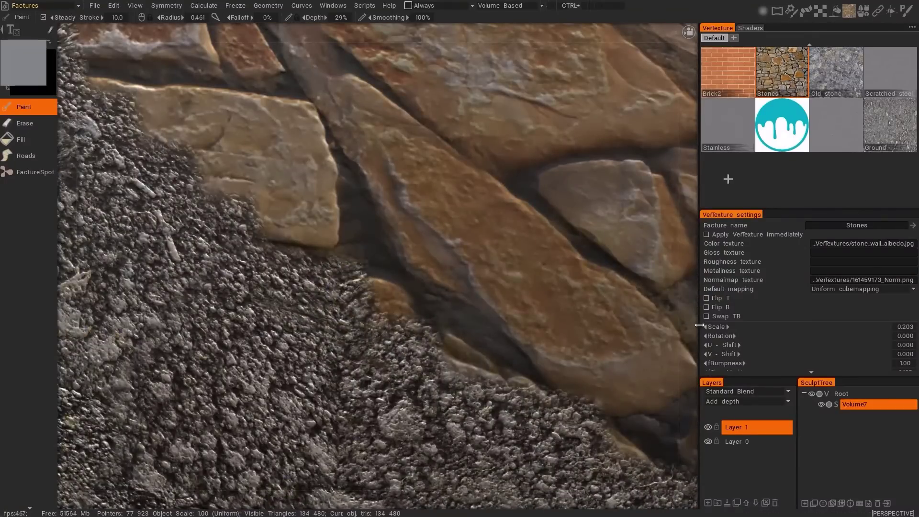
# - Add a new layer above Layer 1 and choose the Old stone facture for it
pyautogui.click(708, 503)
pyautogui.click(843, 73)
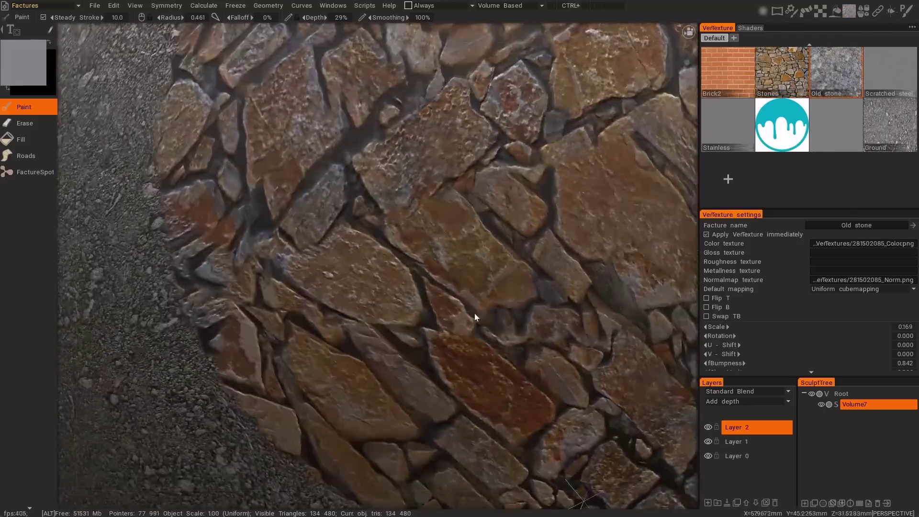
pyautogui.scroll(-5, 445, 380)
pyautogui.scroll(8, 445, 381)
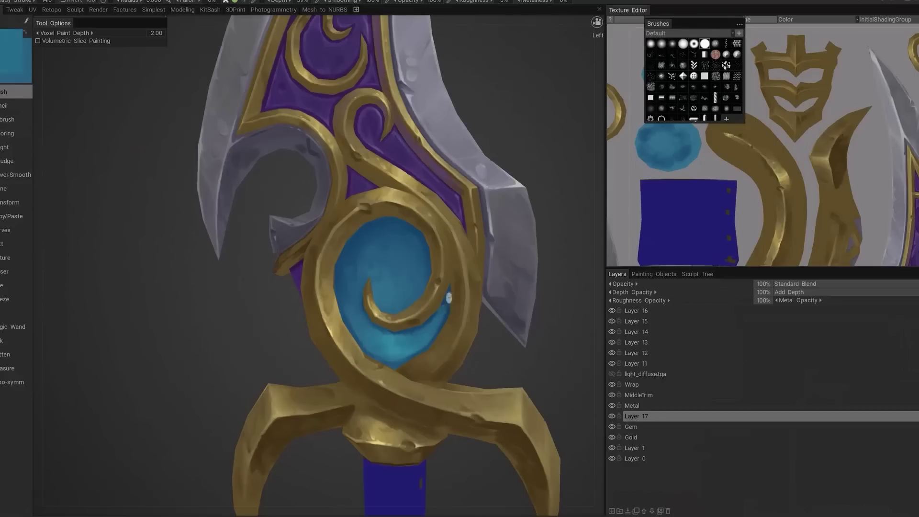
# - Examine the sword's hand-painted gem, gold trim and blade from both sides, close up and as a whole
pyautogui.moveTo(449, 298); pyautogui.dragTo(422, 366, button='middle')
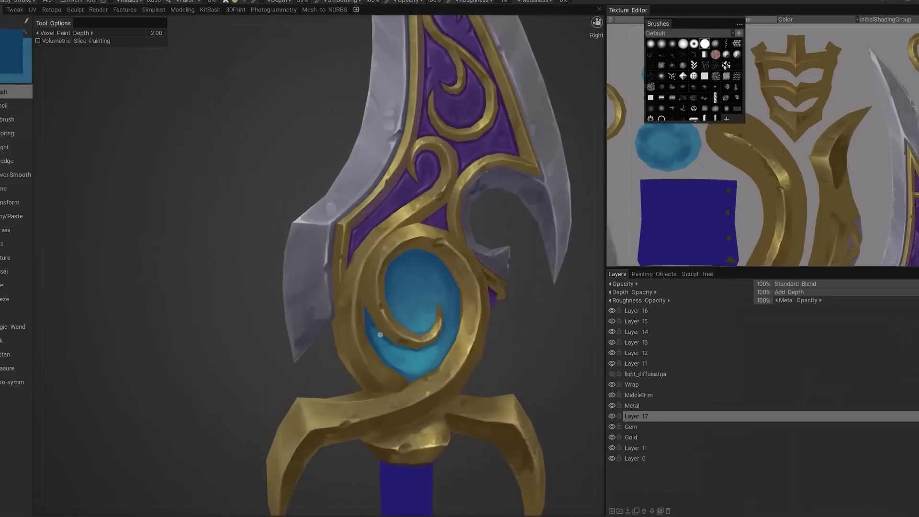
pyautogui.scroll(-5, 440, 349)
pyautogui.scroll(7, 472, 369)
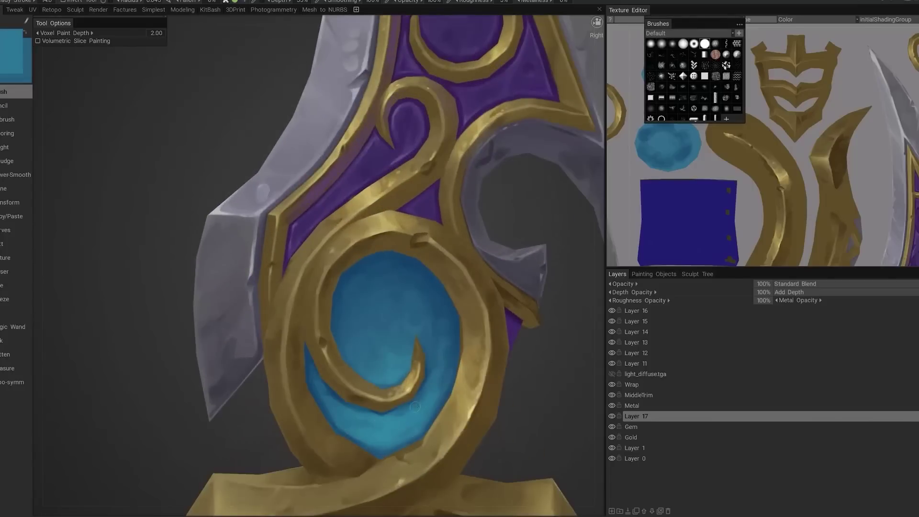
pyautogui.scroll(-5, 412, 302)
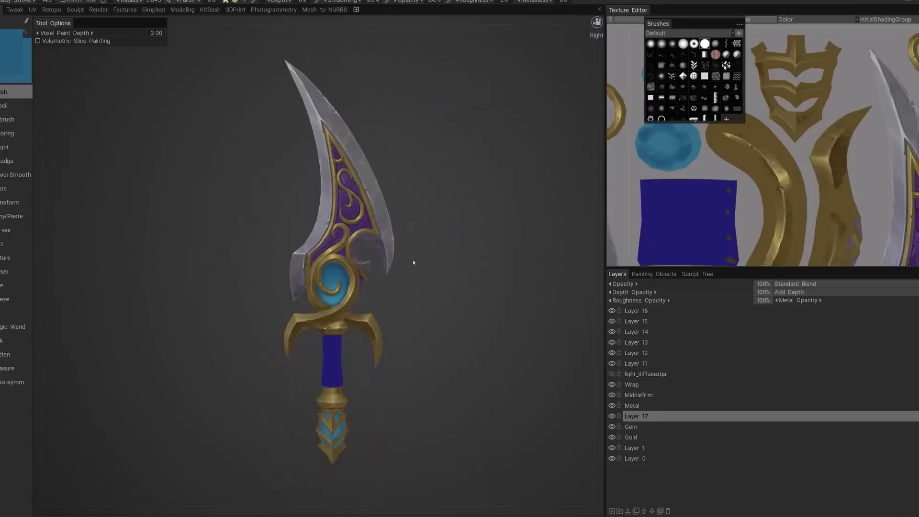
pyautogui.scroll(6, 513, 421)
pyautogui.click(309, 244)
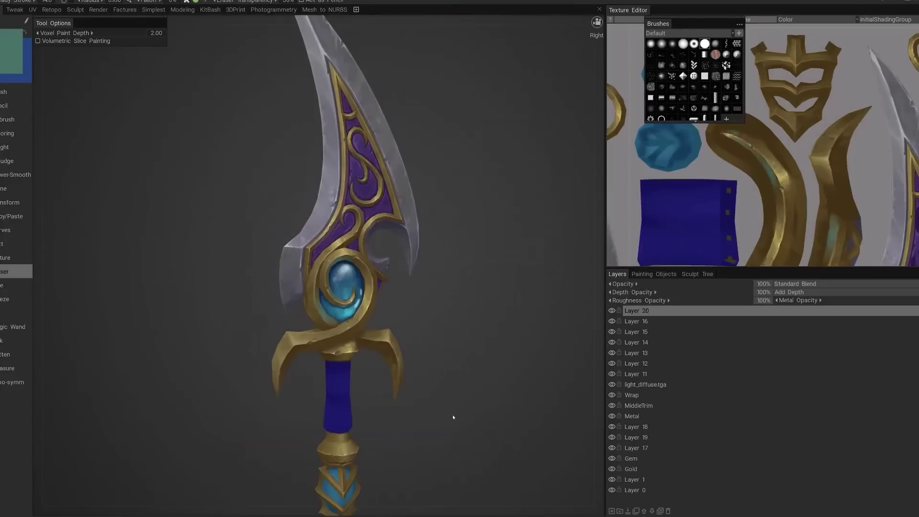
pyautogui.scroll(5, 451, 421)
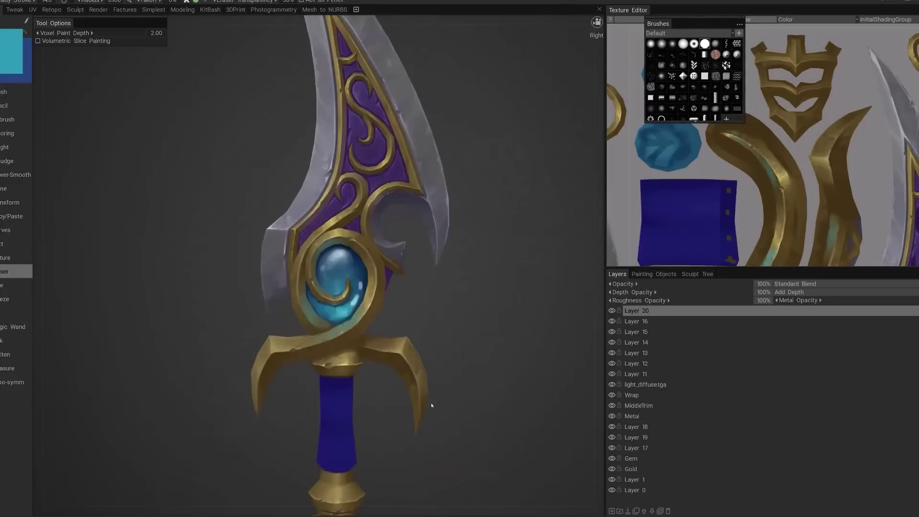
pyautogui.scroll(3, 333, 332)
pyautogui.scroll(-5, 389, 252)
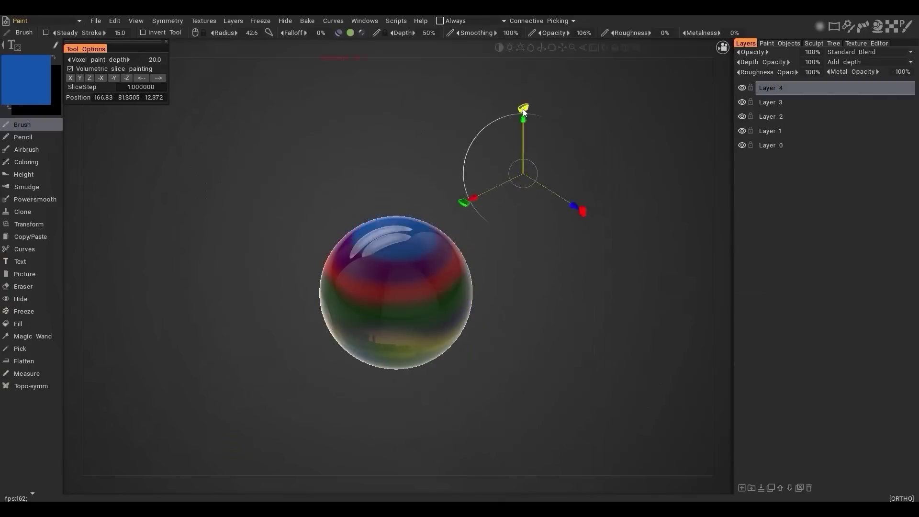
# - Reposition the volumetric painting slice through the striped glass sphere with its gizmo
pyautogui.moveTo(524, 111); pyautogui.dragTo(491, 324)
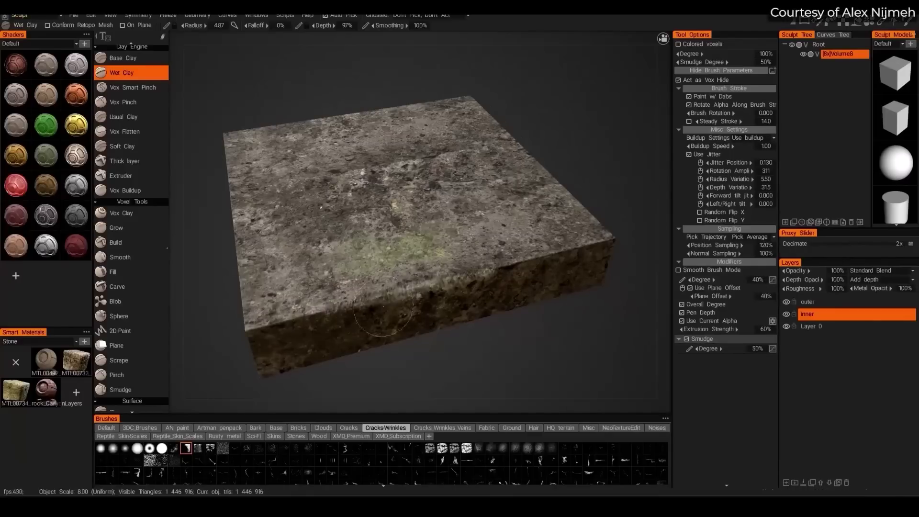
# - Carve the stone slab's top near its front edge with Wet Clay and hide the outer and inner layers
pyautogui.moveTo(384, 306); pyautogui.dragTo(431, 230)
pyautogui.click(786, 301)
pyautogui.click(786, 314)
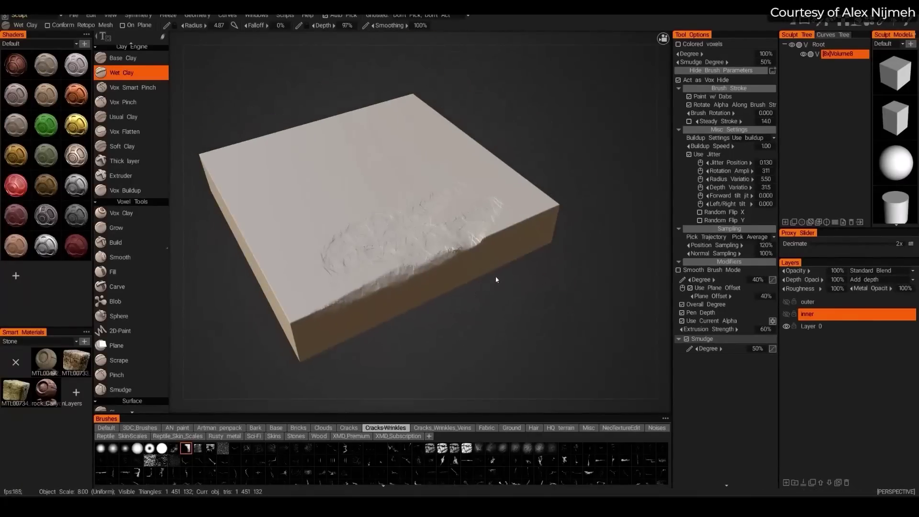
# - Apply the dark brown shader to the stone slab and carve more of its top surface with Wet Clay
pyautogui.click(46, 189)
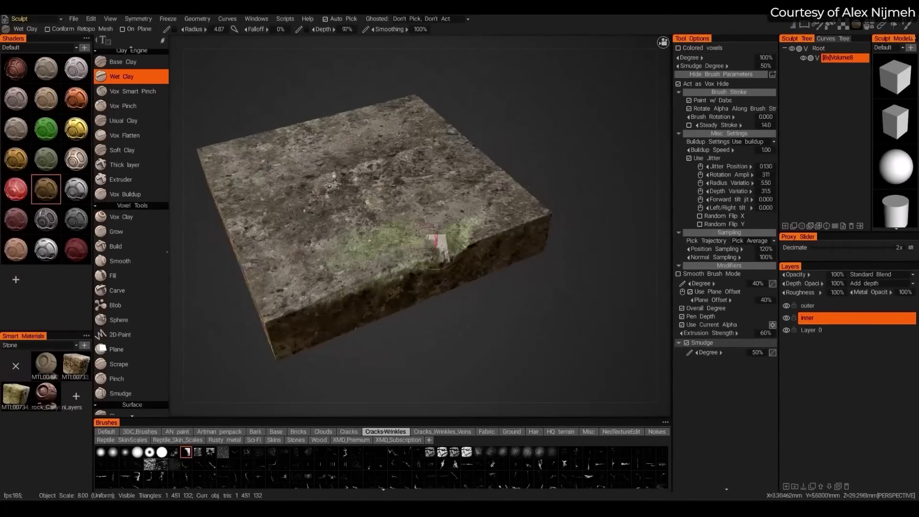
pyautogui.scroll(5, 449, 256)
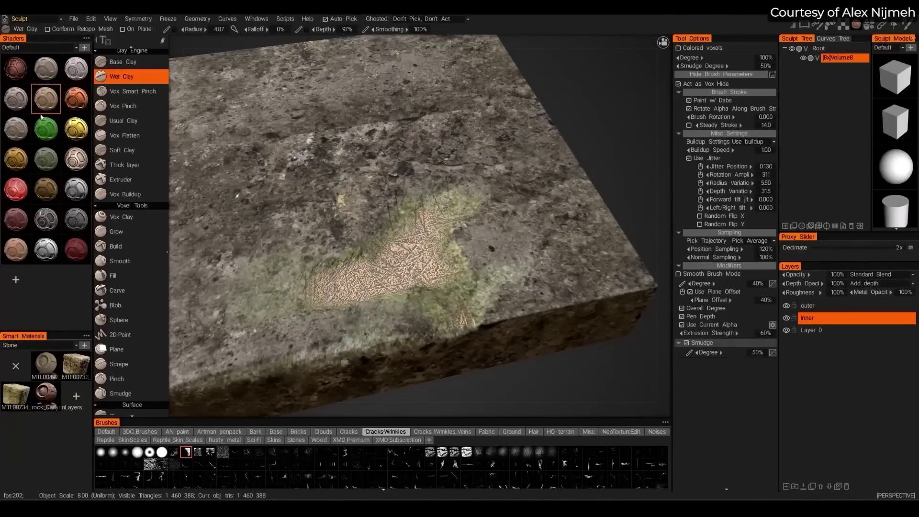
pyautogui.click(46, 190)
pyautogui.scroll(-5, 337, 239)
pyautogui.moveTo(337, 240)
pyautogui.mouseDown()
pyautogui.moveTo(330, 268)
pyautogui.moveTo(338, 304)
pyautogui.moveTo(349, 309)
pyautogui.mouseUp()
pyautogui.scroll(10, 337, 303)
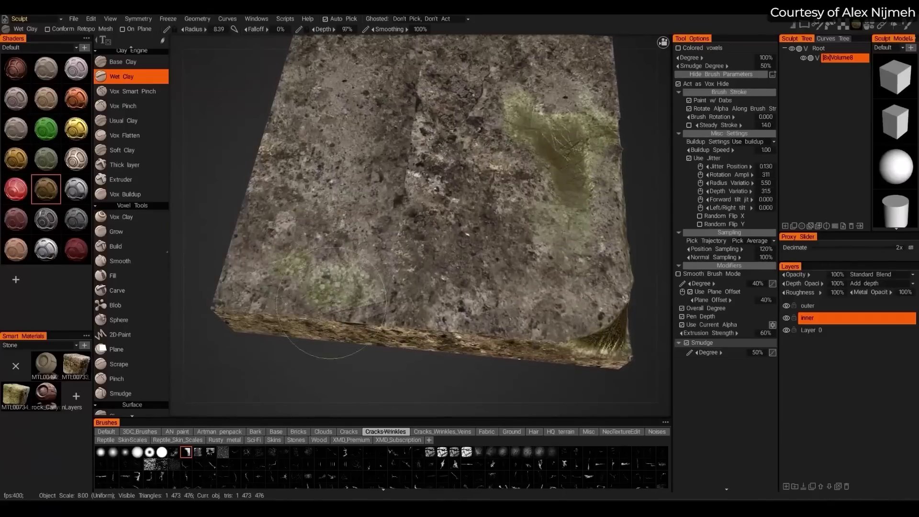
pyautogui.scroll(-3, 329, 164)
# - Carve the stained wooden board's top surface with Wet Clay to expose the pine layer underneath
pyautogui.moveTo(328, 165); pyautogui.dragTo(91, 351)
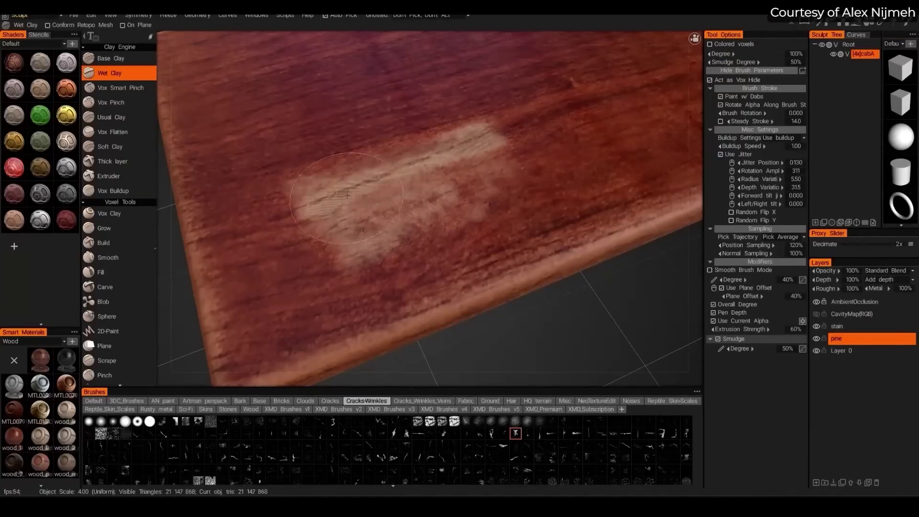
pyautogui.click(235, 195)
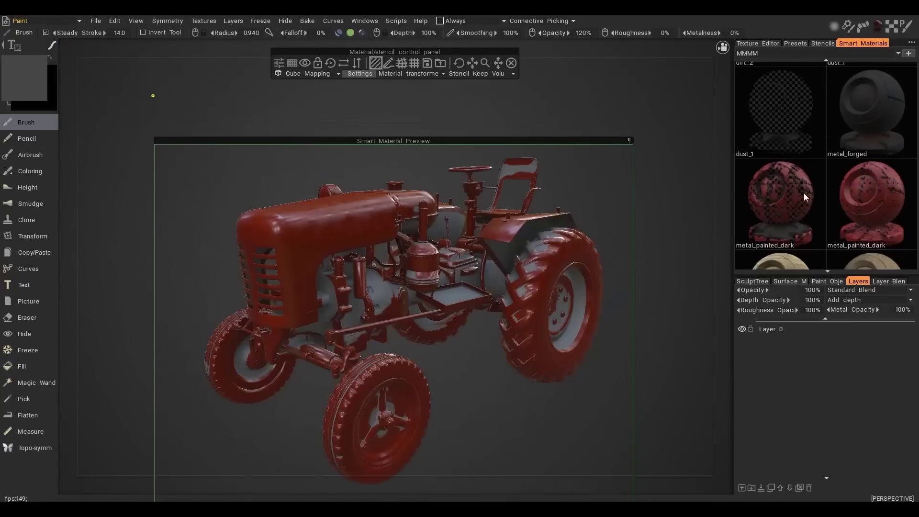
# - Open the condition choices for the paint layer of the metal_painted_dark smart material on the tractor
pyautogui.scroll(-1, 804, 194)
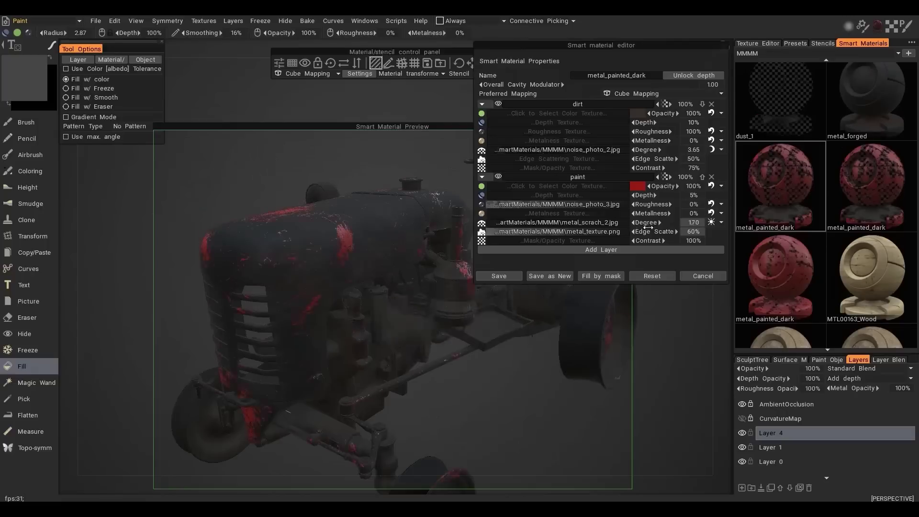
pyautogui.click(722, 222)
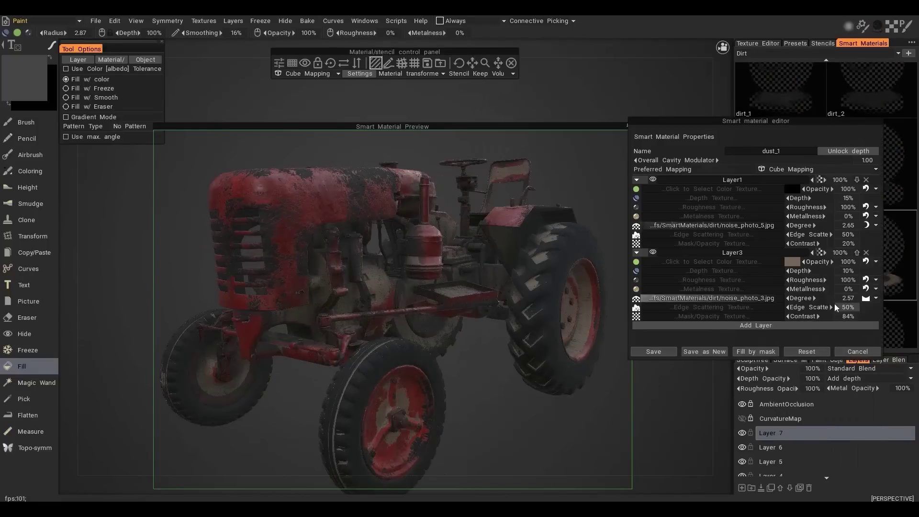
# - Change the mask condition of Layer3 in the dust_1 smart material, adjust its degree and save the material
pyautogui.click(876, 298)
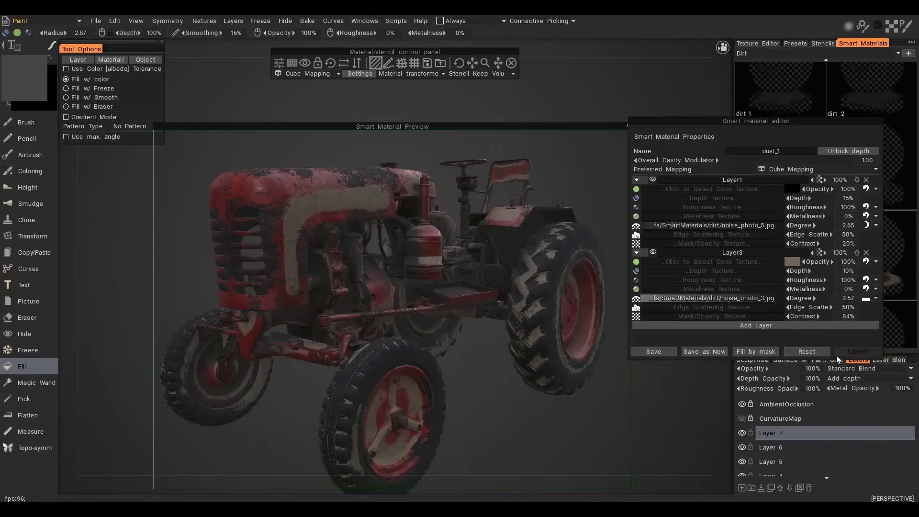
pyautogui.click(843, 364)
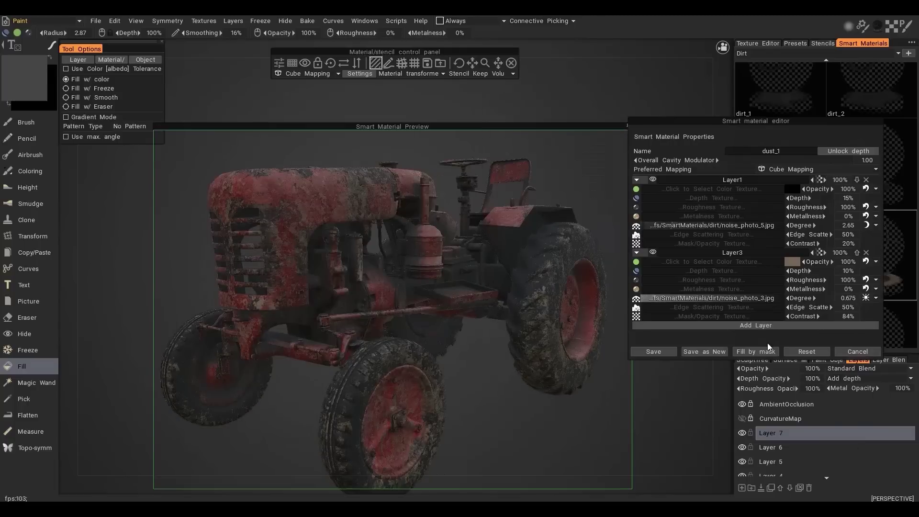
pyautogui.click(876, 297)
pyautogui.click(838, 355)
pyautogui.moveTo(809, 298); pyautogui.dragTo(805, 299)
pyautogui.click(653, 351)
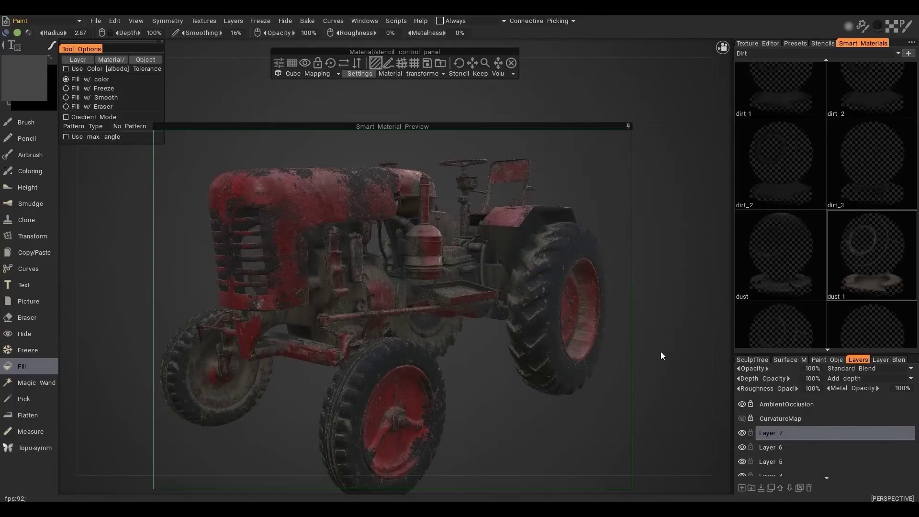
pyautogui.keyDown('alt'); pyautogui.moveTo(655, 251); pyautogui.dragTo(478, 216); pyautogui.keyUp('alt')
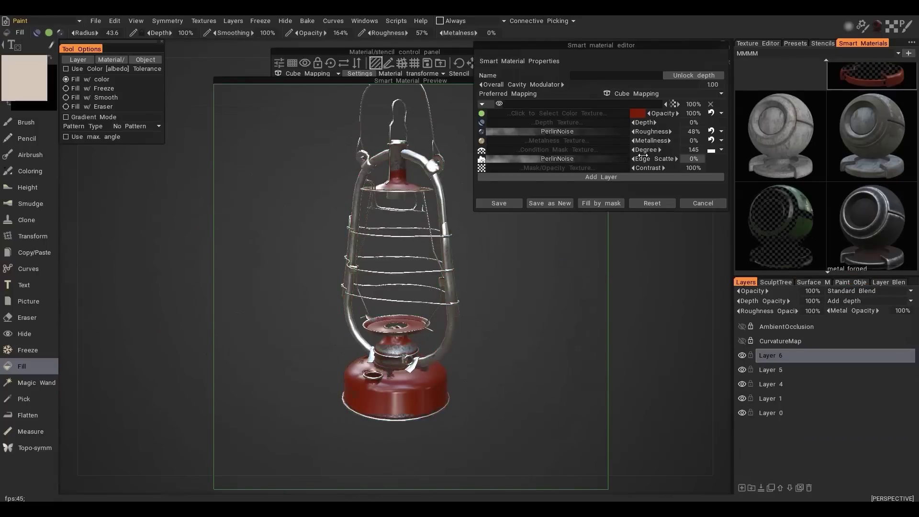
# - Open metal_painted_dark for the lantern and set its paint colour to hue 1.04, saturation 87% and lightness 58%
pyautogui.click(703, 203)
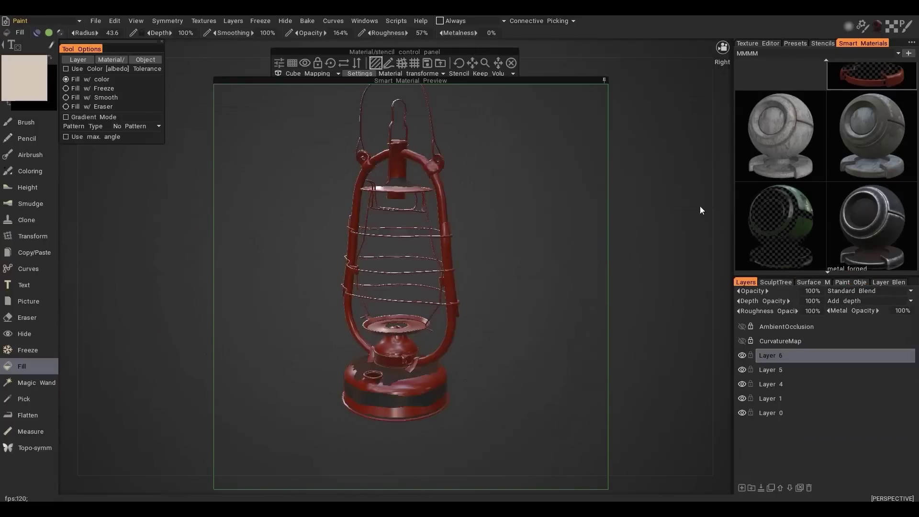
pyautogui.doubleClick(872, 230)
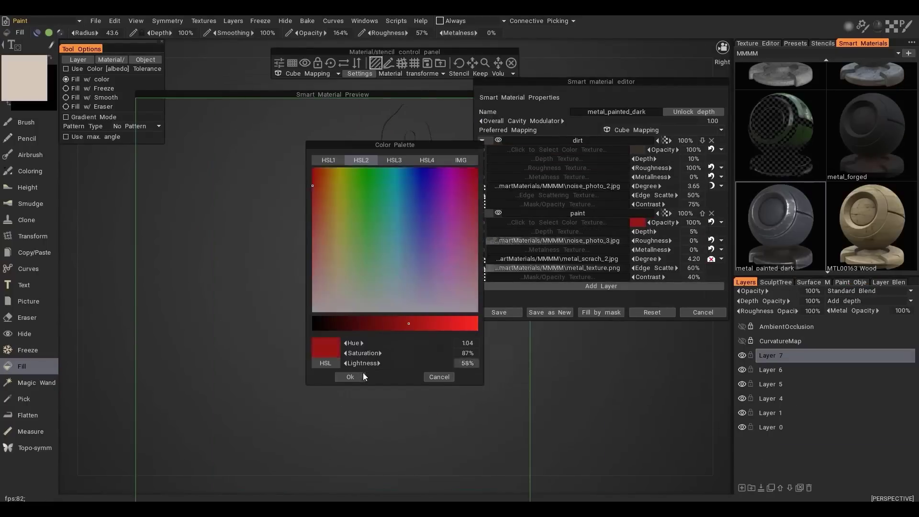
pyautogui.click(362, 376)
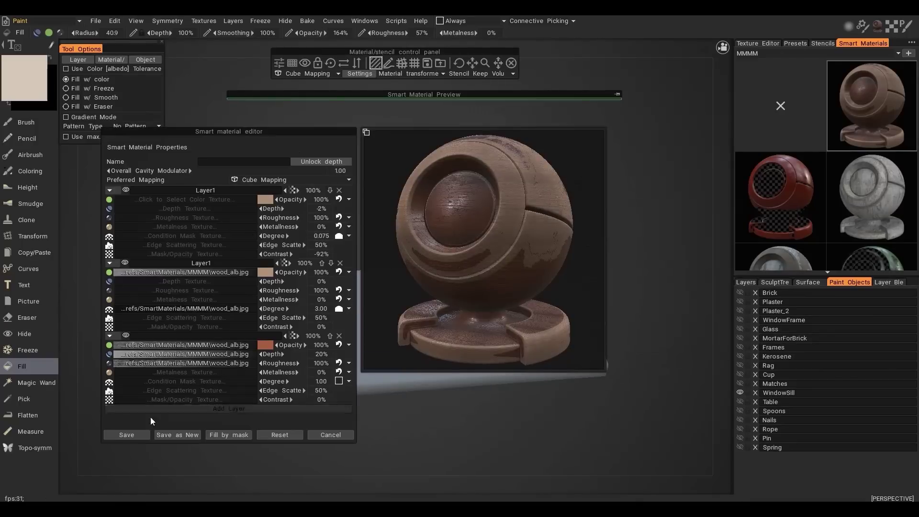
# - Save the three-layer wood smart material based on wood_alb.jpg for the window sill
pyautogui.click(127, 435)
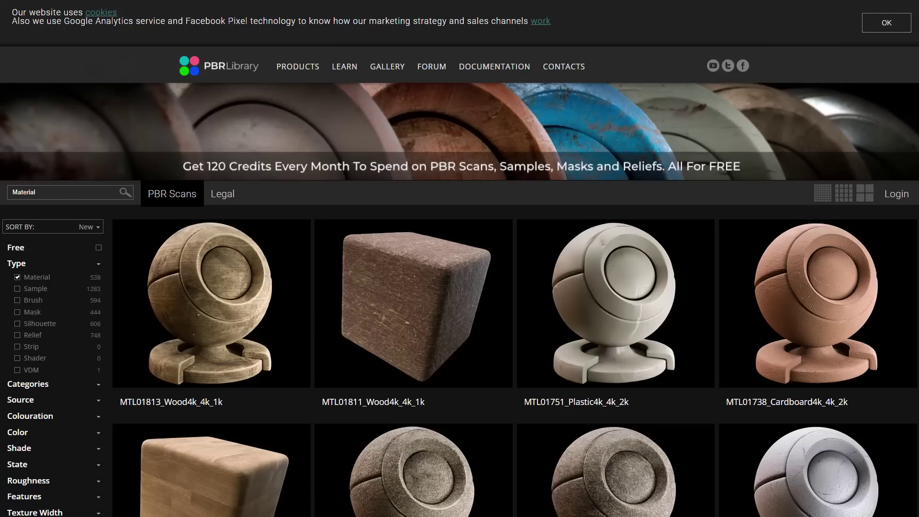
# - Browse the scanned materials in the PBRLibrary online catalogue
pyautogui.scroll(-10, 459, 259)
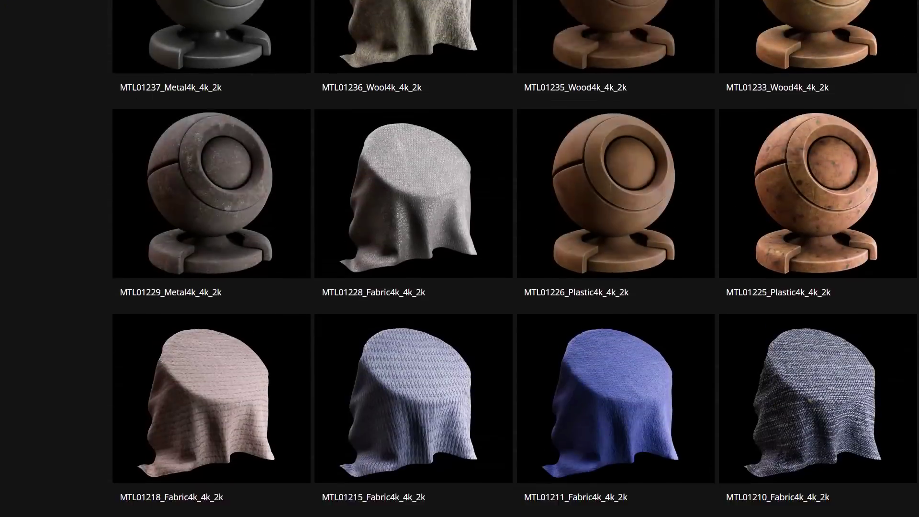
pyautogui.scroll(-5, 459, 258)
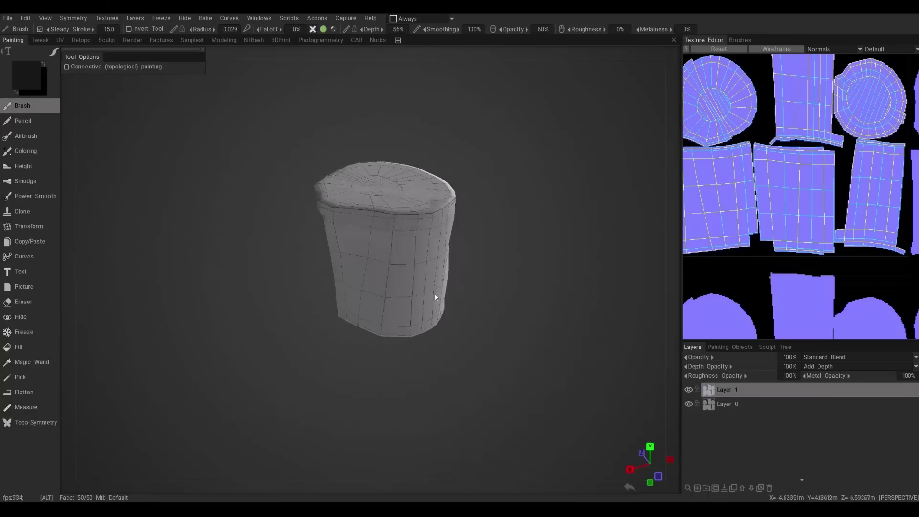
# - Import an external normal map onto the low-poly log and dismiss the locked-layer notice
pyautogui.keyDown('alt'); pyautogui.moveTo(438, 303); pyautogui.dragTo(339, 286); pyautogui.keyUp('alt')
pyautogui.click(107, 18)
pyautogui.moveTo(125, 40)
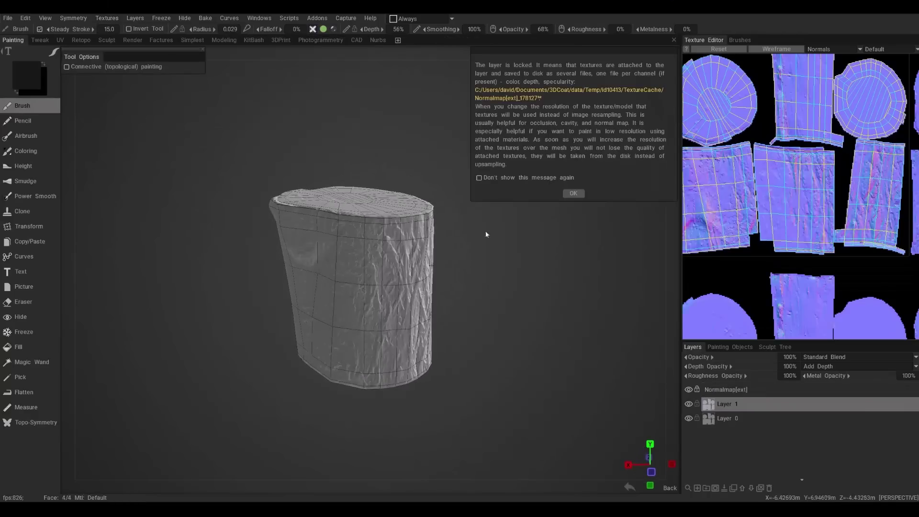
pyautogui.click(573, 191)
# - Examine the bark relief from the normal map around the log's sides and in the UV layout
pyautogui.scroll(5, 384, 292)
pyautogui.keyDown('alt'); pyautogui.moveTo(417, 306); pyautogui.dragTo(479, 329); pyautogui.keyUp('alt')
pyautogui.scroll(-5, 341, 331)
pyautogui.keyDown('alt'); pyautogui.moveTo(341, 331); pyautogui.dragTo(412, 334); pyautogui.keyUp('alt')
pyautogui.scroll(3, 800, 192)
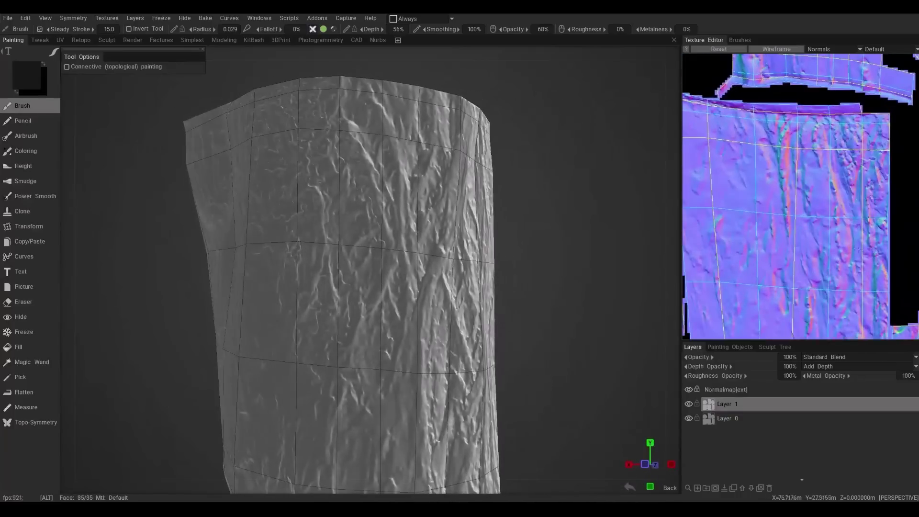
pyautogui.scroll(-5, 800, 191)
pyautogui.scroll(-5, 435, 285)
pyautogui.keyDown('alt'); pyautogui.moveTo(435, 285); pyautogui.dragTo(560, 252); pyautogui.keyUp('alt')
pyautogui.scroll(5, 427, 285)
pyautogui.keyDown('alt'); pyautogui.moveTo(428, 284); pyautogui.dragTo(391, 238); pyautogui.keyUp('alt')
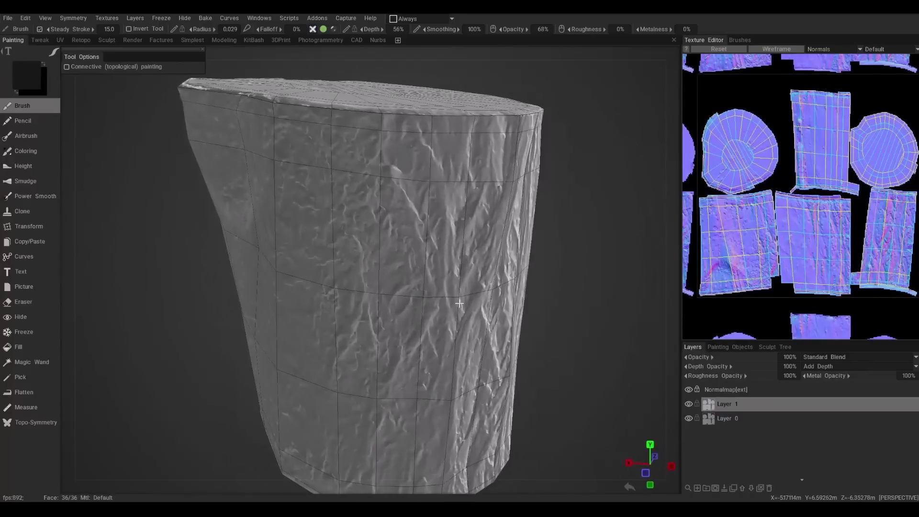
# - Convert the log to a dense sculpt mesh using Catmull-Clark subdivision, baked textures, real displacement from the normal map and 12416 thousand vertices
pyautogui.click(219, 40)
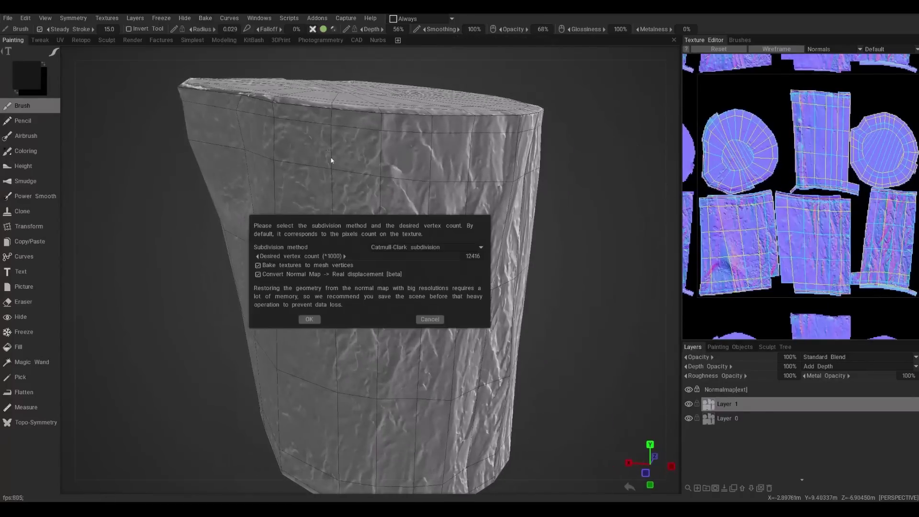
pyautogui.click(309, 320)
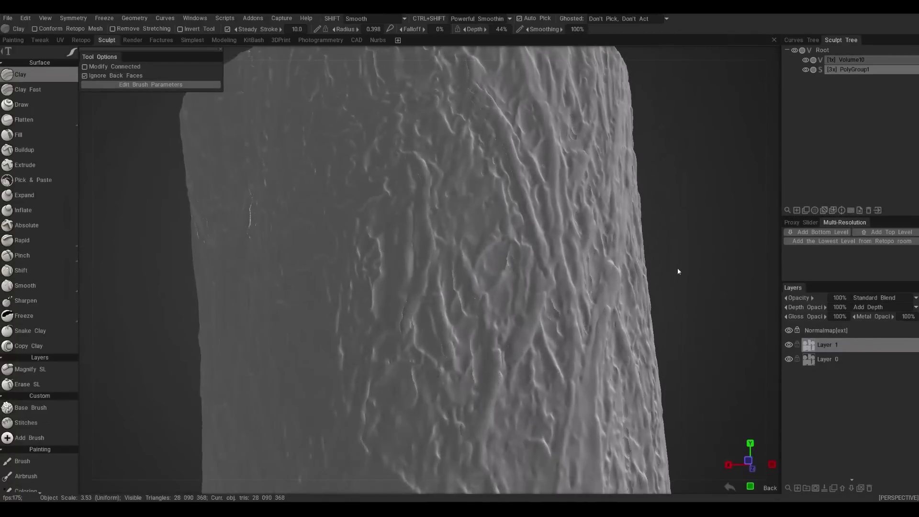
# - Examine the restored bark geometry on the log's sides and base, from close up and from a distance
pyautogui.scroll(-5, 670, 278)
pyautogui.moveTo(659, 285); pyautogui.dragTo(441, 288)
pyautogui.scroll(5, 525, 329)
pyautogui.scroll(6, 470, 299)
pyautogui.keyDown('alt'); pyautogui.moveTo(547, 273); pyautogui.dragTo(433, 197); pyautogui.keyUp('alt')
pyautogui.scroll(-8, 433, 198)
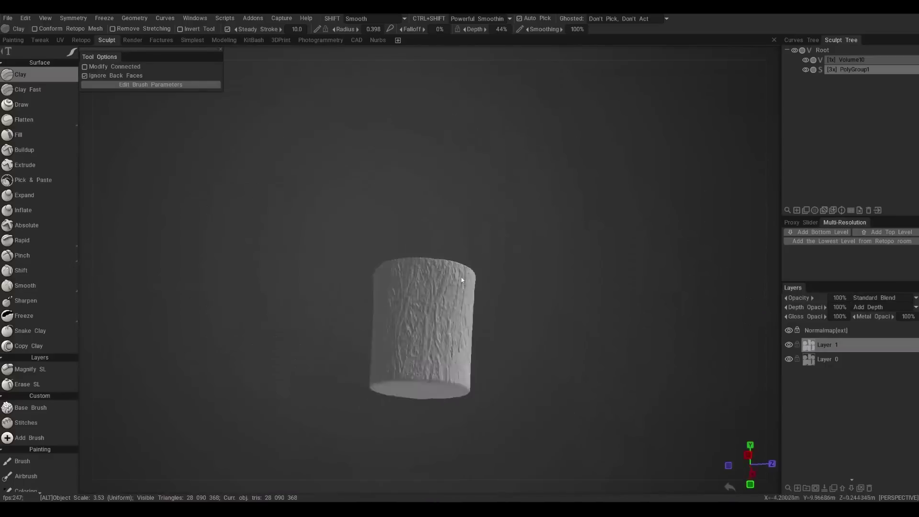
pyautogui.keyDown('alt'); pyautogui.moveTo(557, 335); pyautogui.dragTo(559, 355); pyautogui.keyUp('alt')
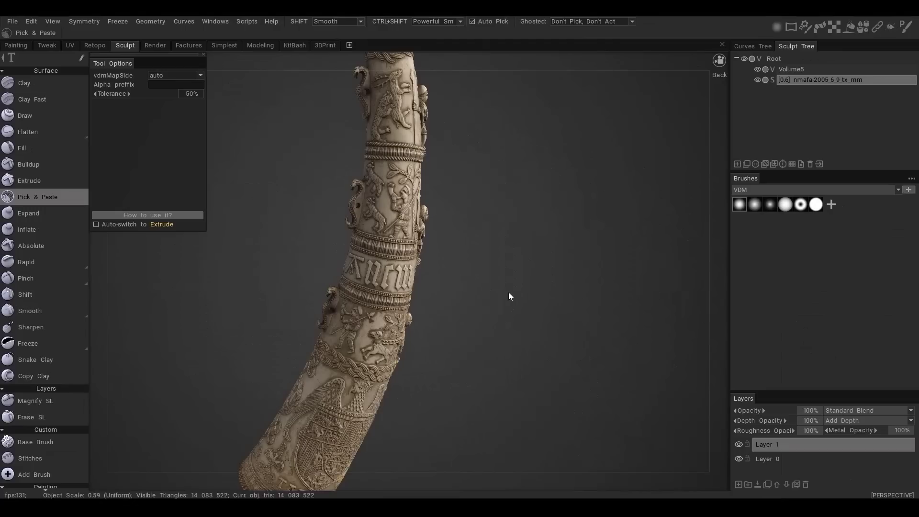
# - Pick the square ornament and the carved letter from the horn with Pick & Paste, enabling auto-switch to Extrude
pyautogui.keyDown('alt'); pyautogui.moveTo(509, 296); pyautogui.dragTo(395, 338); pyautogui.keyUp('alt')
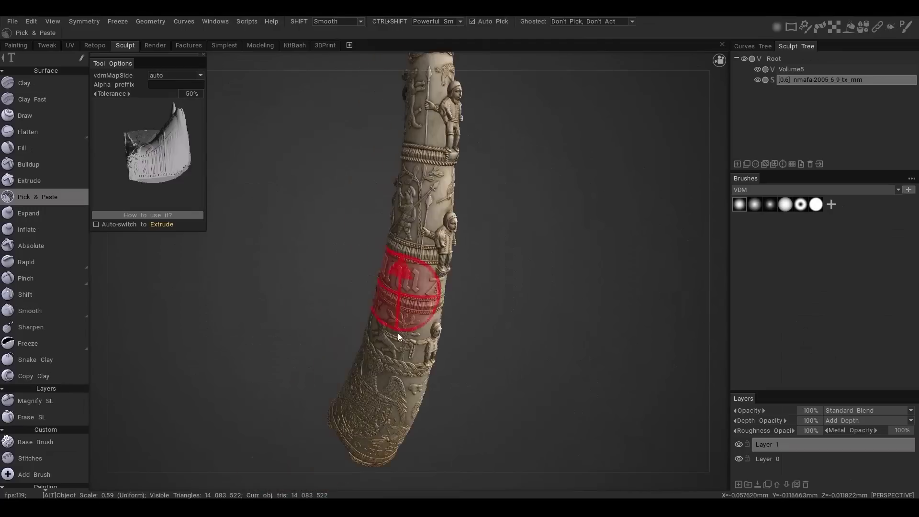
pyautogui.keyDown('alt'); pyautogui.moveTo(428, 204); pyautogui.dragTo(516, 358); pyautogui.keyUp('alt')
pyautogui.scroll(5, 349, 245)
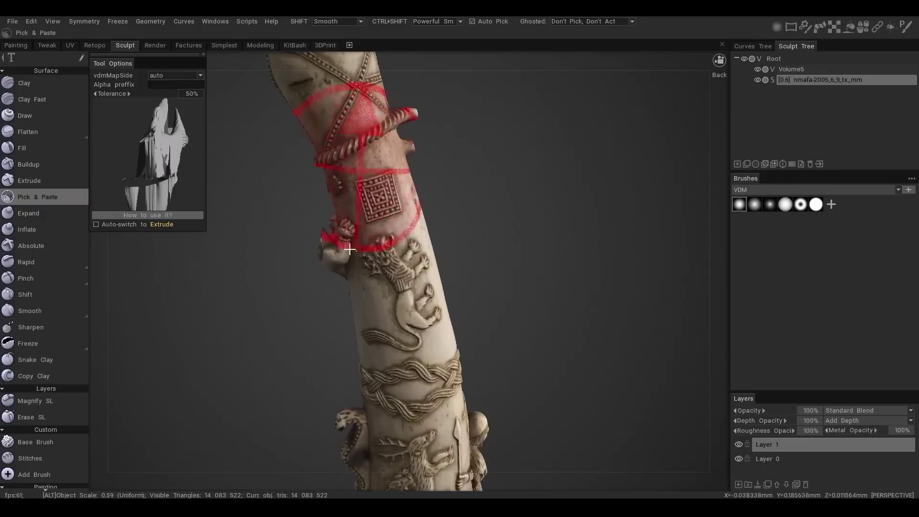
pyautogui.scroll(3, 382, 229)
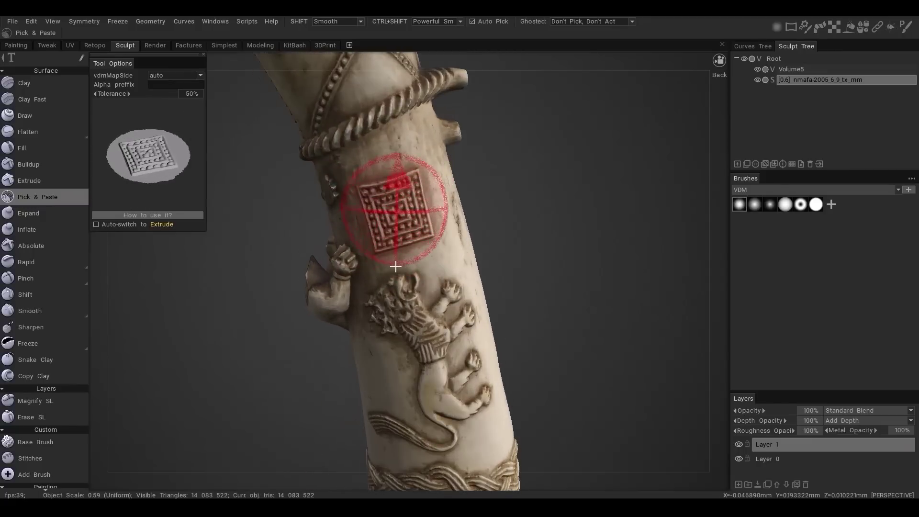
pyautogui.click(168, 234)
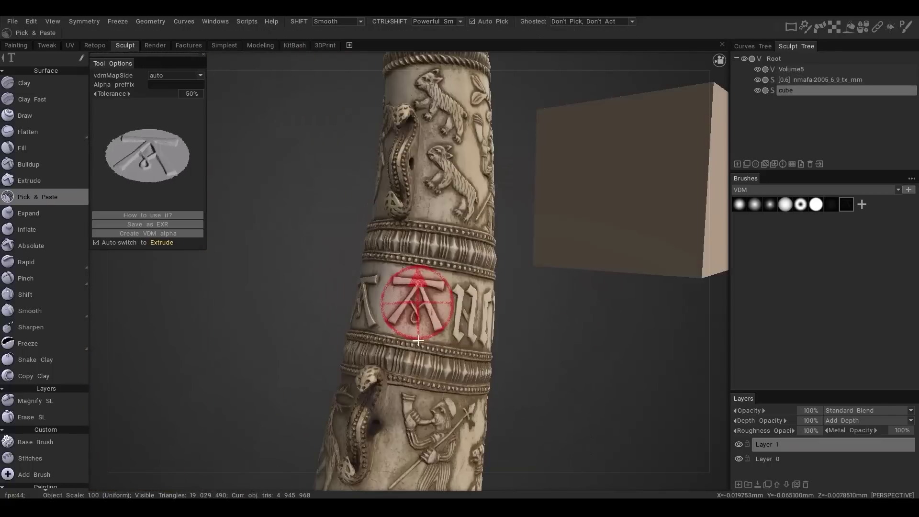
pyautogui.click(418, 340)
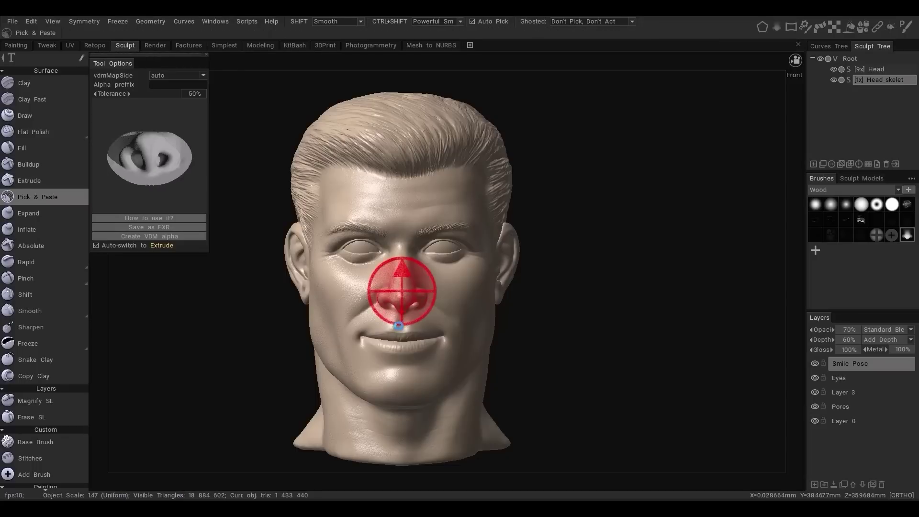
# - Pick the nose from the detailed head with Pick & Paste and extrude it onto the plain bust's face
pyautogui.click(399, 326)
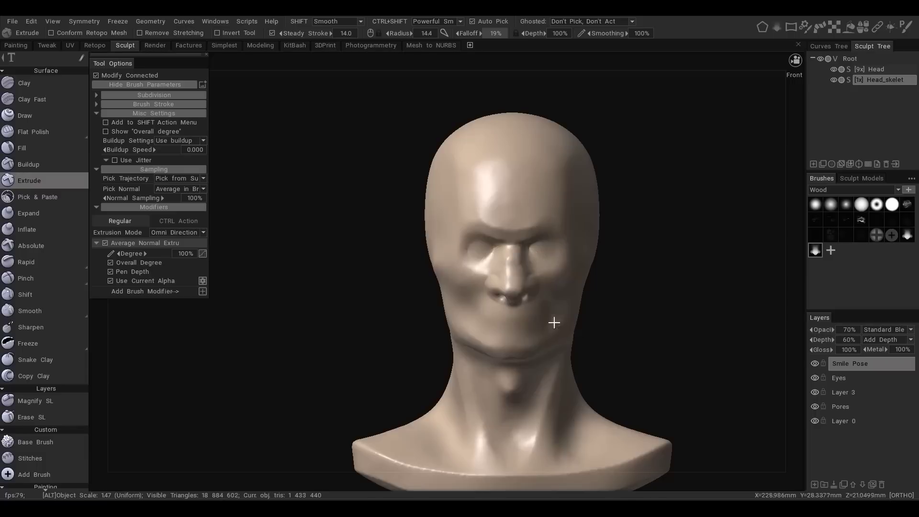
pyautogui.moveTo(555, 323)
pyautogui.mouseDown(button='middle')
pyautogui.moveTo(527, 321)
pyautogui.moveTo(591, 314)
pyautogui.mouseUp(button='middle')
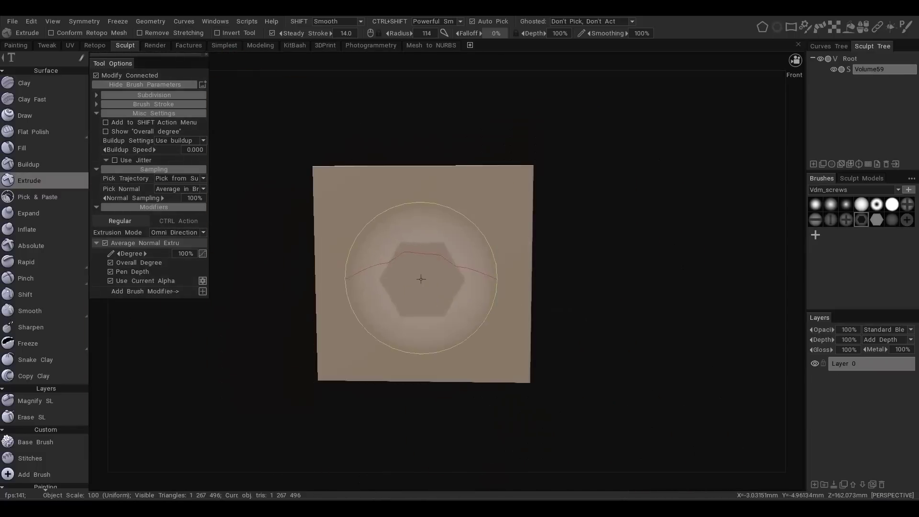
# - Stamp the hexagonal socket screw and then a cross-slot screw from the Vdm_screws set onto the cube's front face with Extrude
pyautogui.click(422, 279)
pyautogui.keyDown('alt'); pyautogui.moveTo(422, 279); pyautogui.dragTo(533, 293); pyautogui.keyUp('alt')
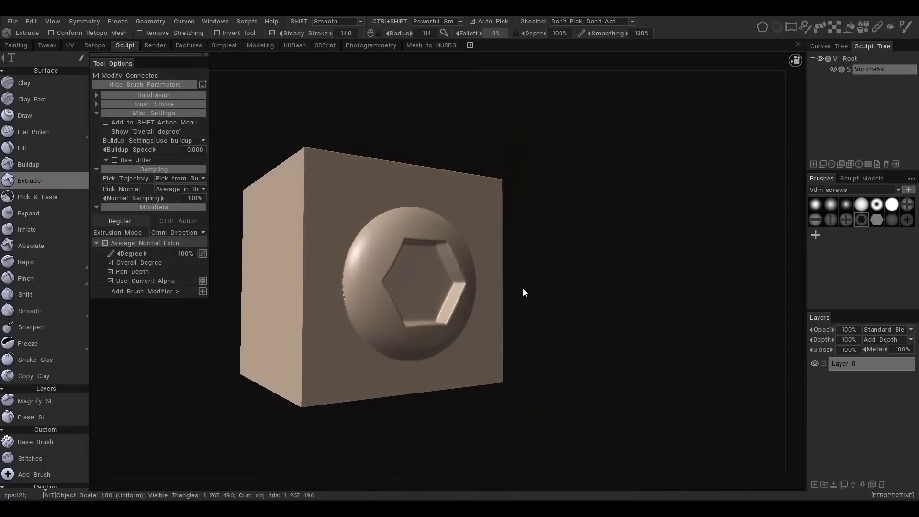
pyautogui.click(909, 218)
pyautogui.click(436, 239)
pyautogui.moveTo(435, 239)
pyautogui.keyDown('alt'); pyautogui.mouseDown()
pyautogui.moveTo(520, 329)
pyautogui.moveTo(333, 304)
pyautogui.mouseUp(); pyautogui.keyUp('alt')
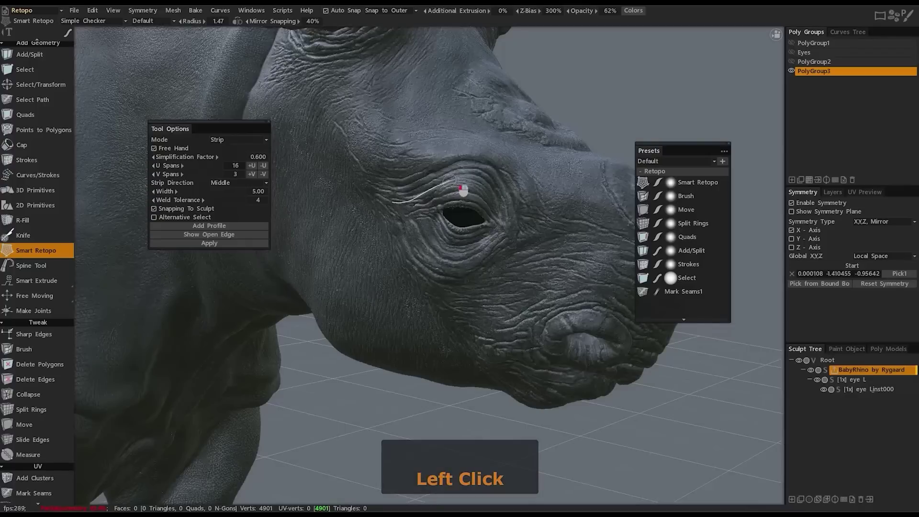
# - Build Smart Retopo strips around the rhino's eye and horn in Strip mode
pyautogui.keyDown('alt'); pyautogui.moveTo(352, 180); pyautogui.dragTo(341, 242); pyautogui.keyUp('alt')
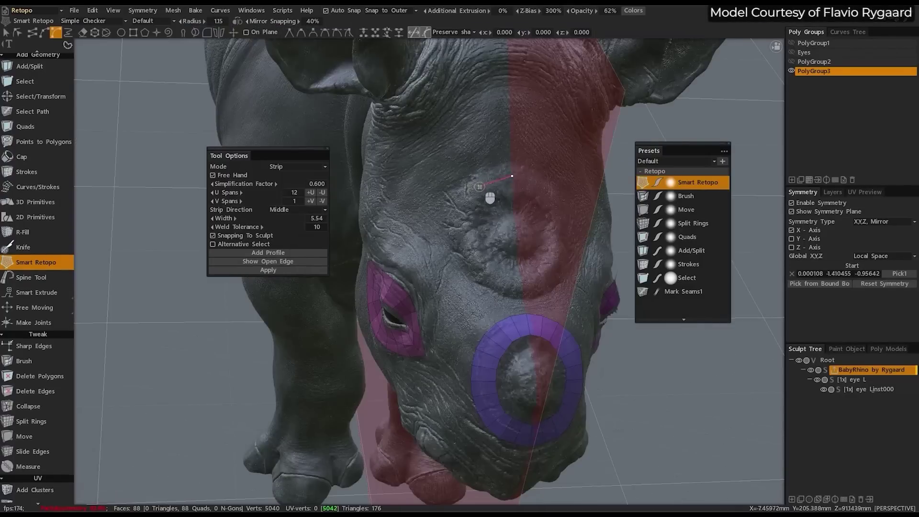
pyautogui.press('Return')
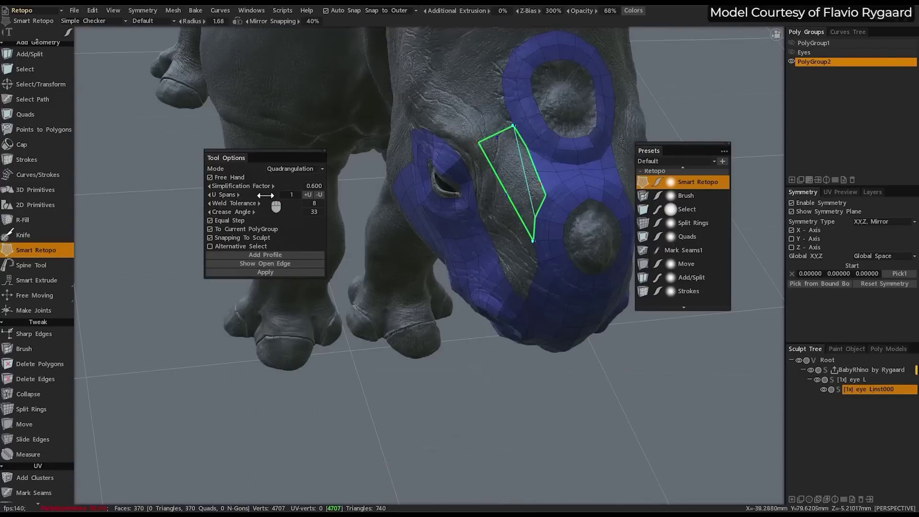
# - Fill the gap between the rhino's eye and snout with a quadrangulated patch of 3 U spans, and draw a retopo stroke behind the shoulder
pyautogui.press('Return')
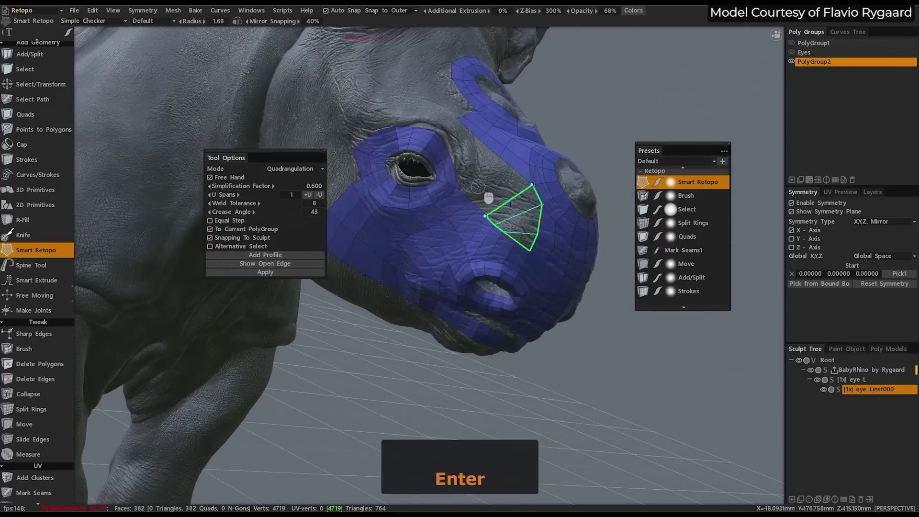
pyautogui.moveTo(261, 195); pyautogui.dragTo(269, 195)
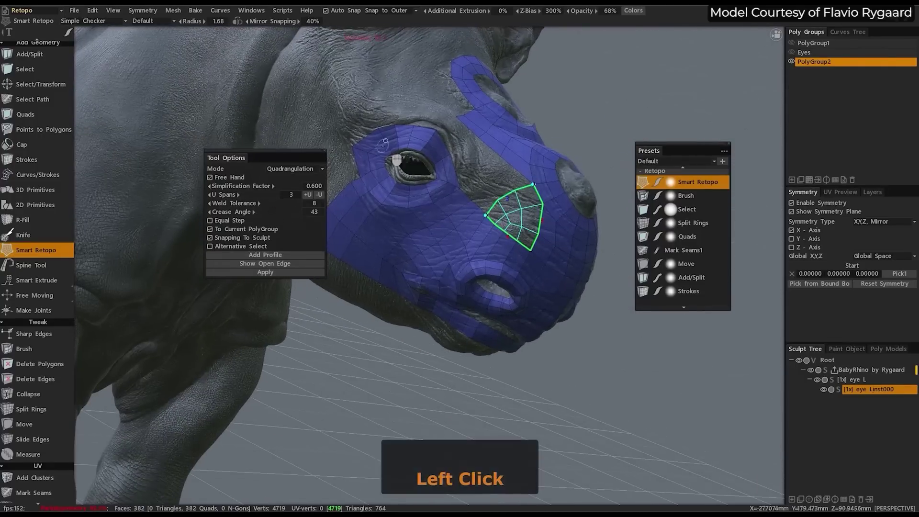
pyautogui.click(500, 166)
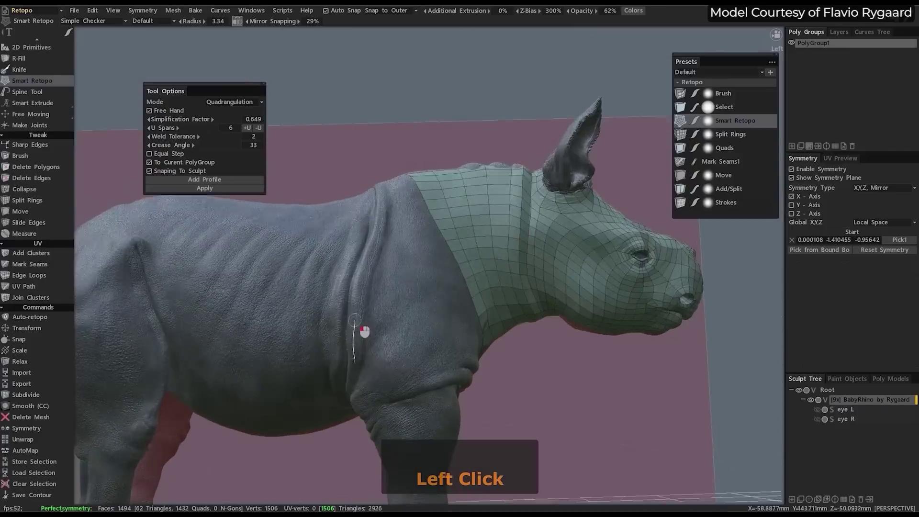
pyautogui.moveTo(364, 268); pyautogui.dragTo(369, 409)
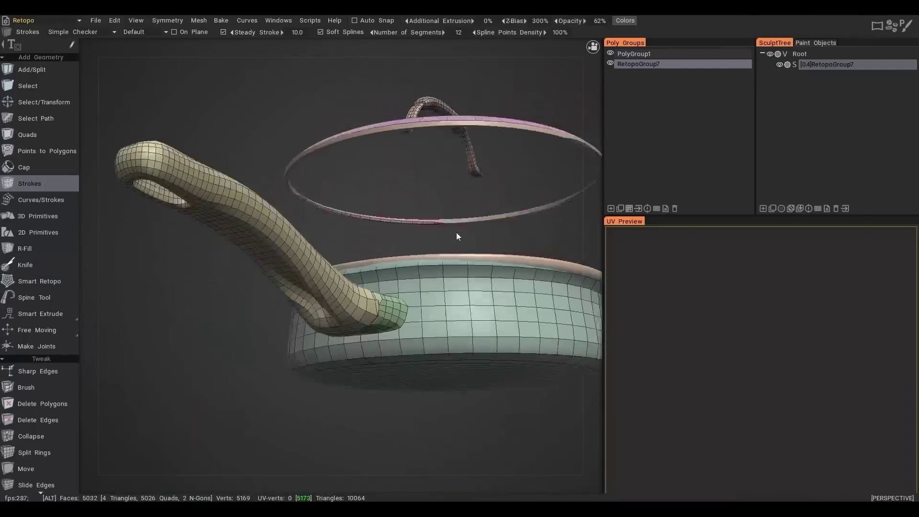
pyautogui.keyDown('alt'); pyautogui.moveTo(456, 232); pyautogui.dragTo(496, 197); pyautogui.keyUp('alt')
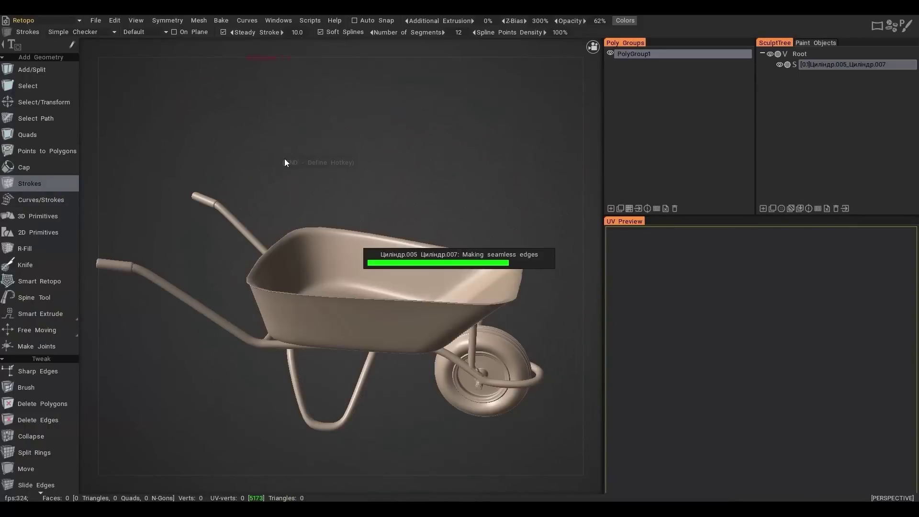
pyautogui.moveTo(287, 364)
pyautogui.keyDown('alt'); pyautogui.mouseDown()
pyautogui.moveTo(318, 369)
pyautogui.moveTo(353, 327)
pyautogui.moveTo(318, 309)
pyautogui.moveTo(202, 308)
pyautogui.moveTo(356, 331)
pyautogui.moveTo(378, 364)
pyautogui.mouseUp(); pyautogui.keyUp('alt')
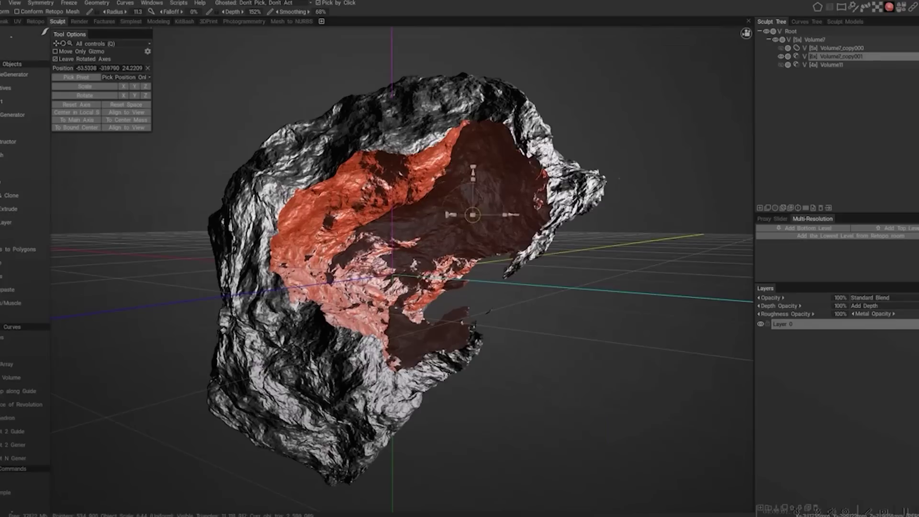
# - Move the red live Boolean volume through the rock with the Transform gizmo to reshape the cavity it cuts
pyautogui.moveTo(472, 215); pyautogui.dragTo(599, 201)
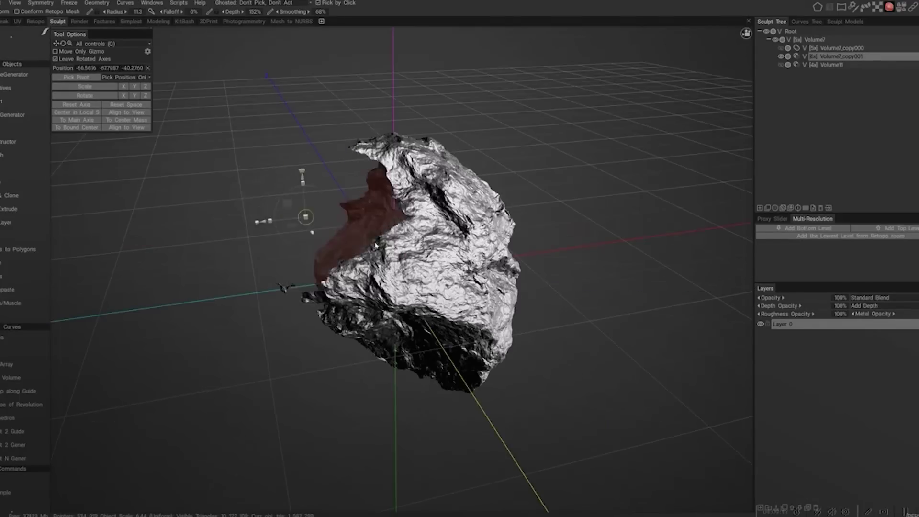
pyautogui.moveTo(622, 287); pyautogui.dragTo(527, 287)
pyautogui.moveTo(456, 266); pyautogui.dragTo(479, 283)
pyautogui.moveTo(608, 322); pyautogui.dragTo(637, 326)
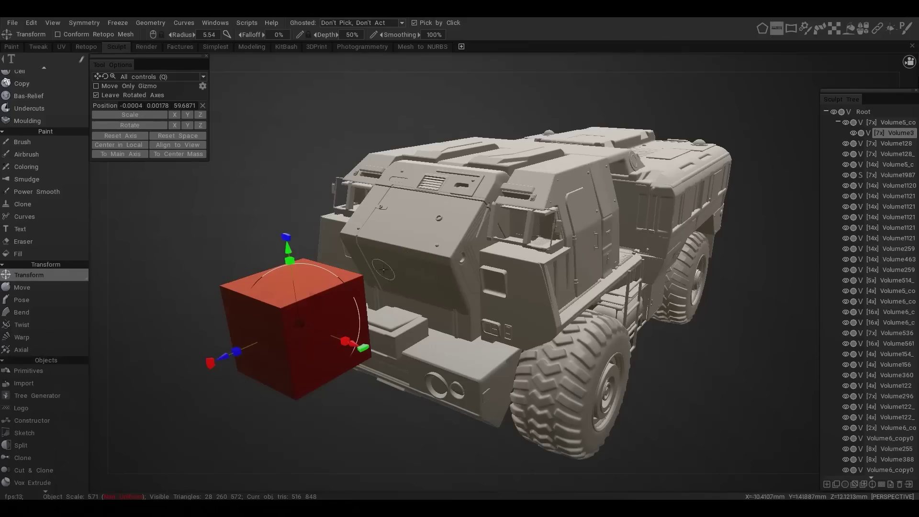
# - Make the red cube a live Boolean volume and move it into the truck's front
pyautogui.rightClick(308, 239)
pyautogui.click(467, 136)
pyautogui.moveTo(232, 355); pyautogui.dragTo(244, 351)
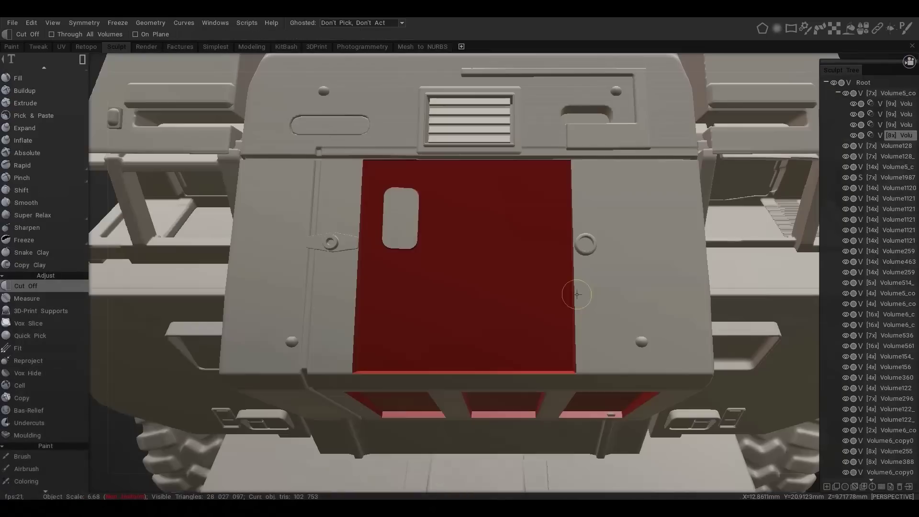
# - Cut a wide slot across the lower part of the truck's red front panel with Cut Off
pyautogui.moveTo(380, 328); pyautogui.dragTo(544, 349)
pyautogui.keyDown('alt'); pyautogui.moveTo(427, 324); pyautogui.dragTo(363, 277); pyautogui.keyUp('alt')
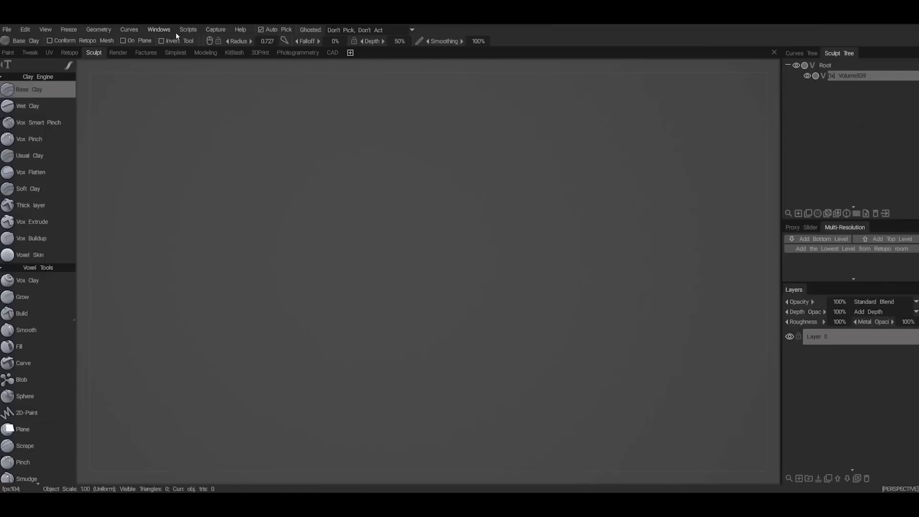
pyautogui.click(183, 29)
pyautogui.click(194, 51)
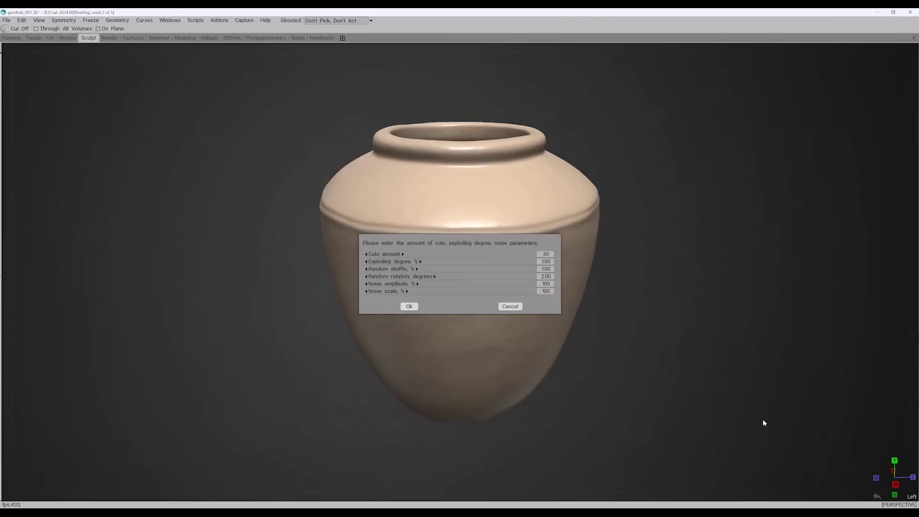
# - Break the vase with 30 cuts, 1% exploding degree and shuffle, 2° random rotation and 100% noise amplitude and scale, and switch to the Render room
pyautogui.press('Return')
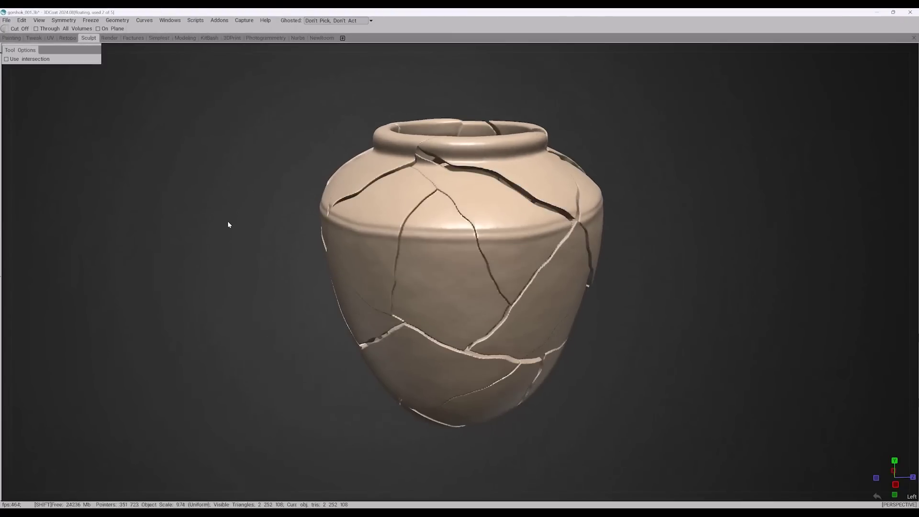
pyautogui.scroll(-3, 259, 352)
pyautogui.moveTo(258, 352); pyautogui.dragTo(171, 65)
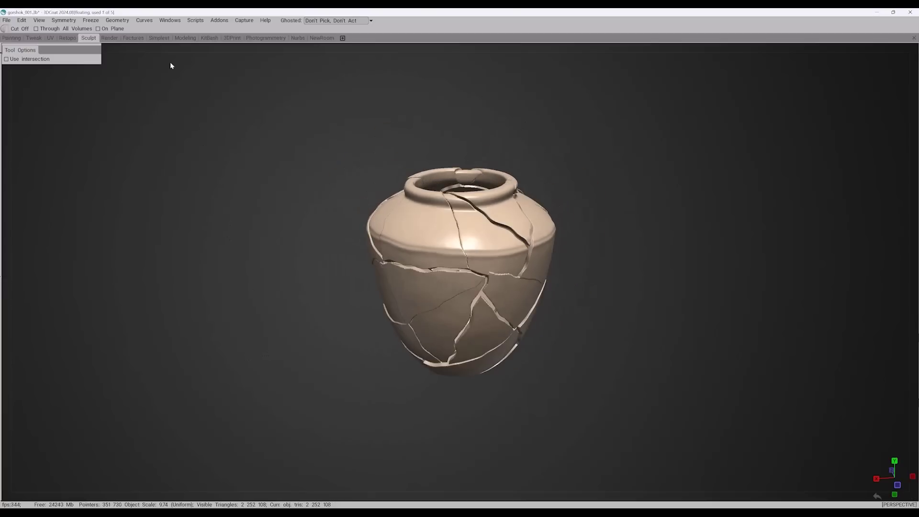
pyautogui.click(109, 38)
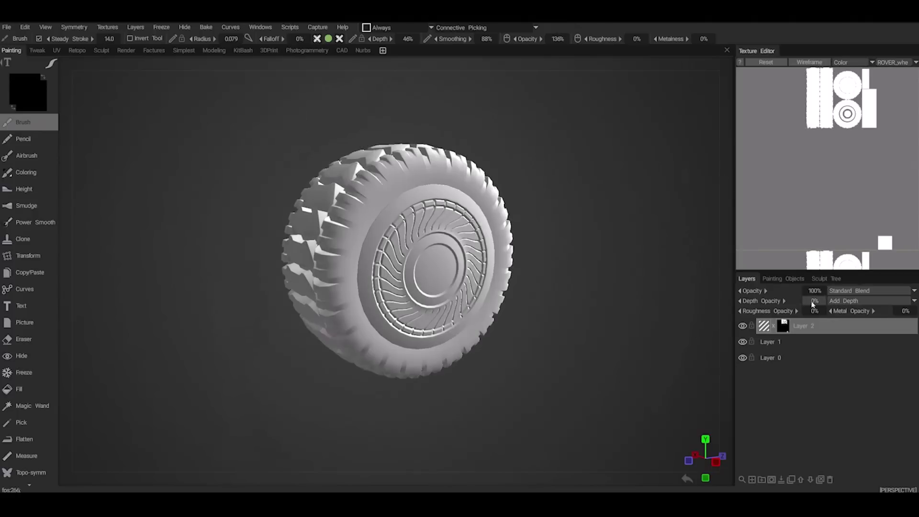
# - Paint the cube-mapped smart material over the wheel's hub and spokes on the masked Layer 2
pyautogui.moveTo(311, 165); pyautogui.dragTo(204, 244, button='middle')
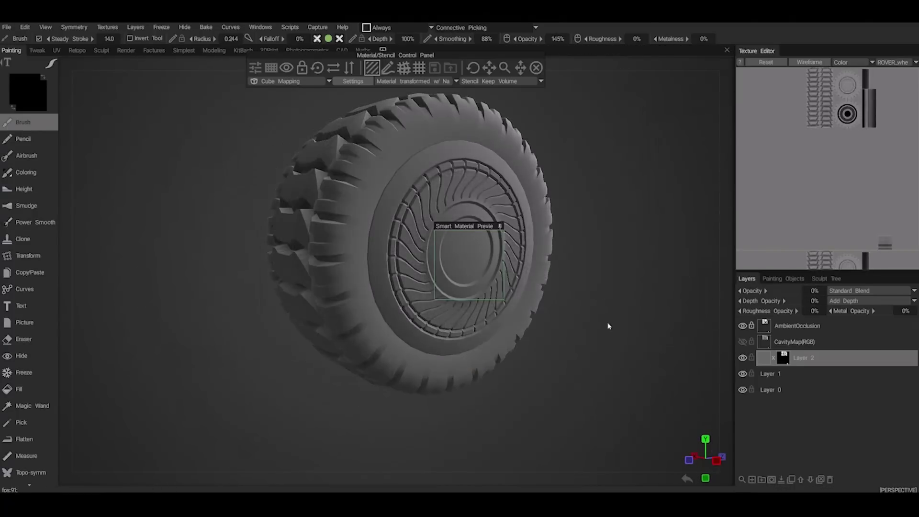
pyautogui.keyDown('alt'); pyautogui.moveTo(608, 327); pyautogui.dragTo(411, 333); pyautogui.keyUp('alt')
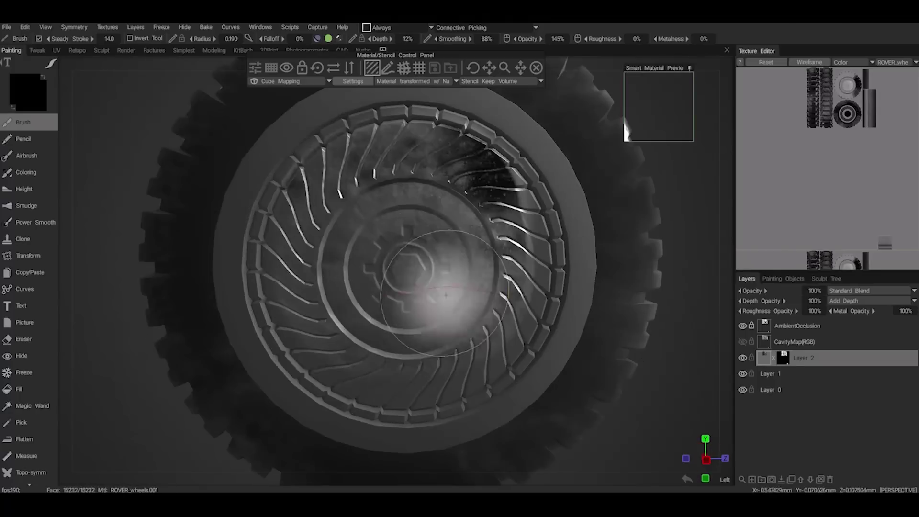
pyautogui.moveTo(455, 139); pyautogui.dragTo(274, 146)
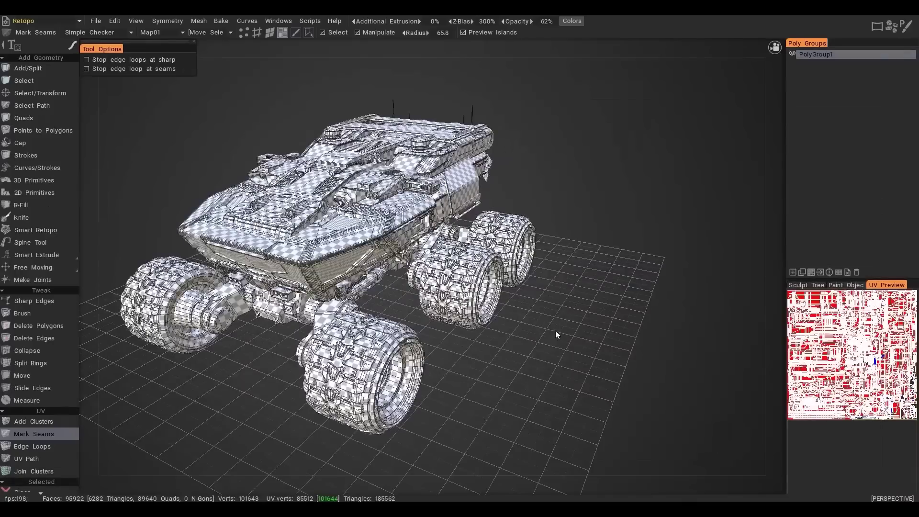
# - Unwrap the rover's UVs with AutoMap and undock the UV Preview as an enlarged floating window
pyautogui.press('space')
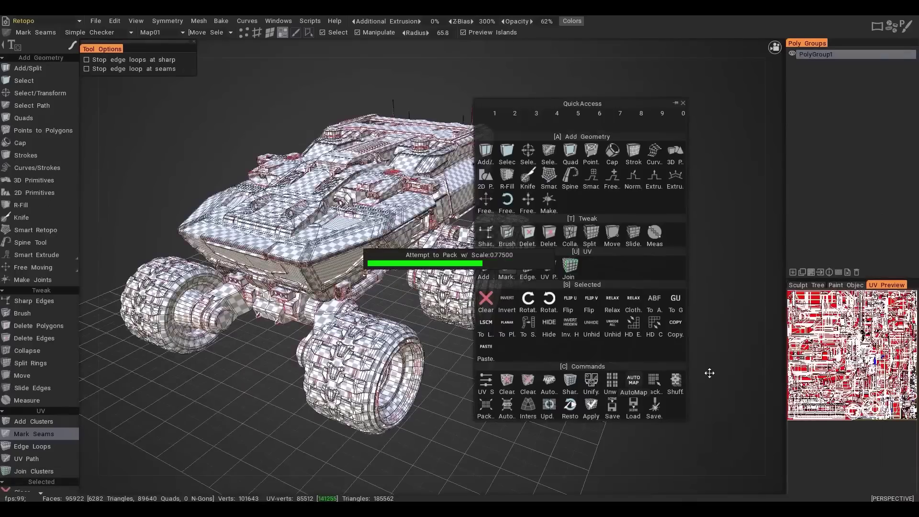
pyautogui.moveTo(888, 285); pyautogui.dragTo(649, 87)
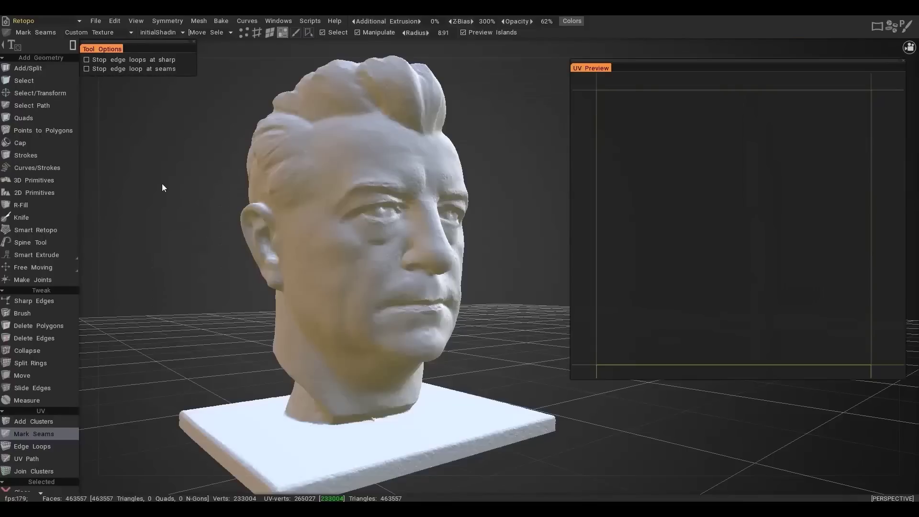
# - Open the quick-access UV commands for the head bust
pyautogui.press('space')
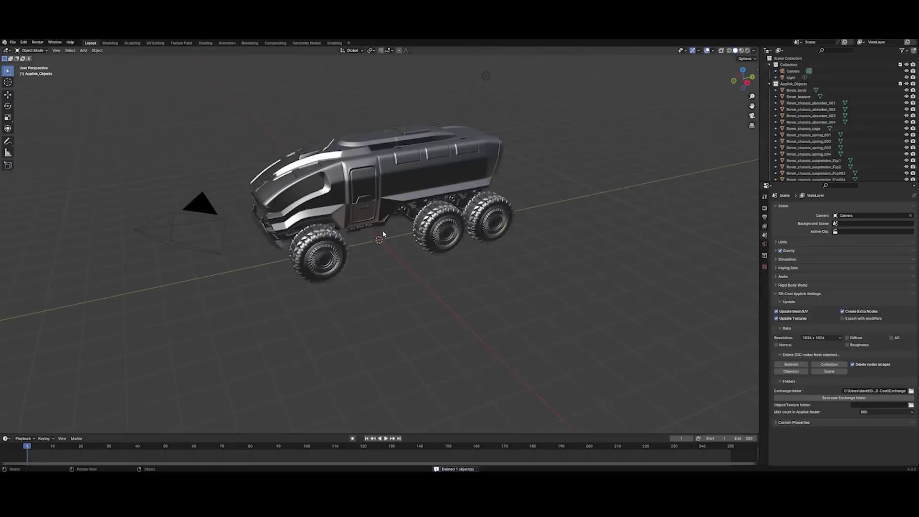
pyautogui.moveTo(431, 230); pyautogui.dragTo(560, 178, button='middle')
pyautogui.click(742, 51)
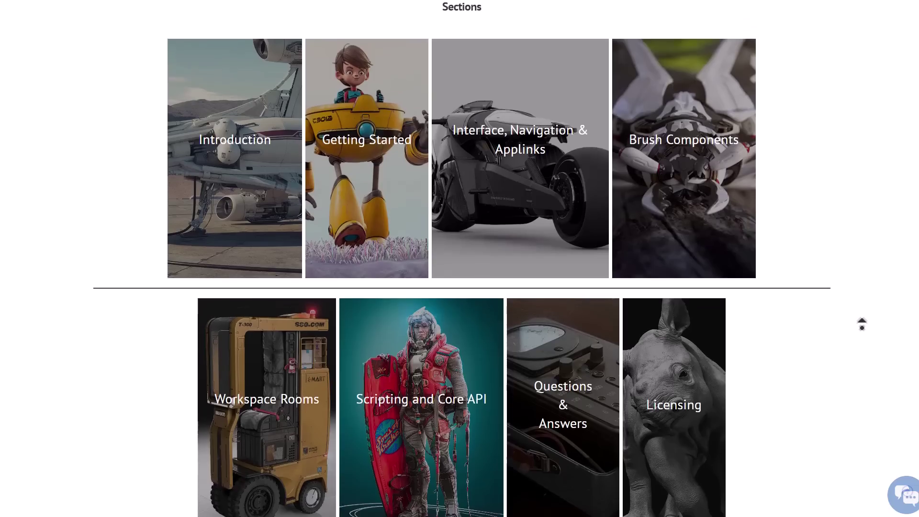
# - Switch to the Pilgway website and open the 3DCoatTextura product page
pyautogui.scroll(5, 460, 259)
pyautogui.scroll(3, 460, 259)
pyautogui.click(824, 38)
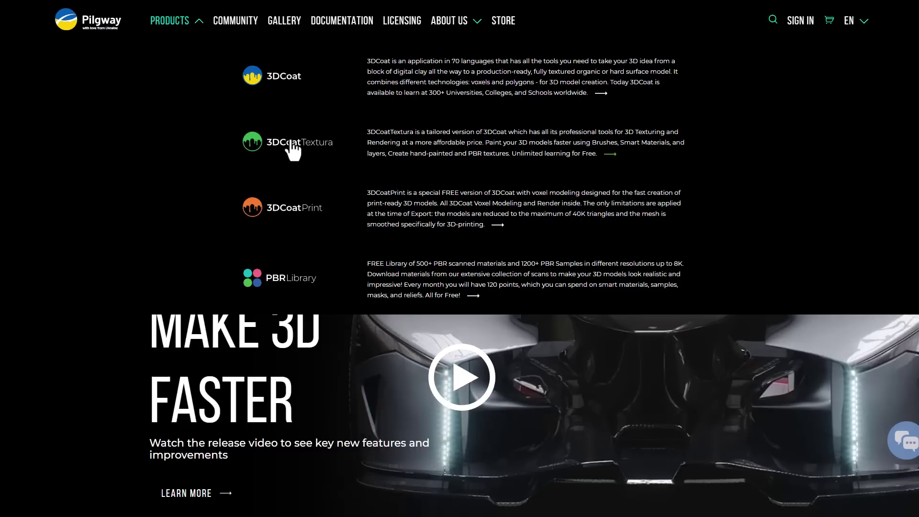
pyautogui.click(288, 146)
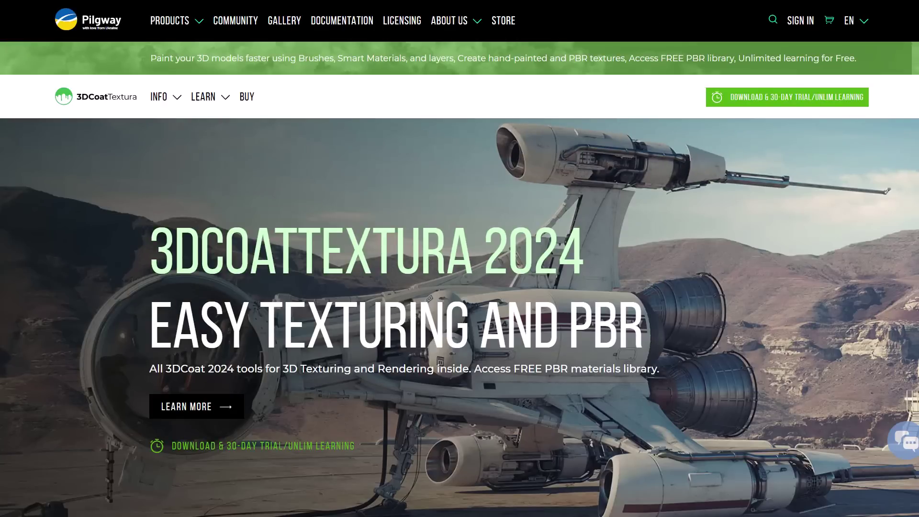
# - Read the 3DCoatTextura 2024.12 release notes and the beginning of the About 3DCoatTextura section
pyautogui.scroll(-5, 460, 316)
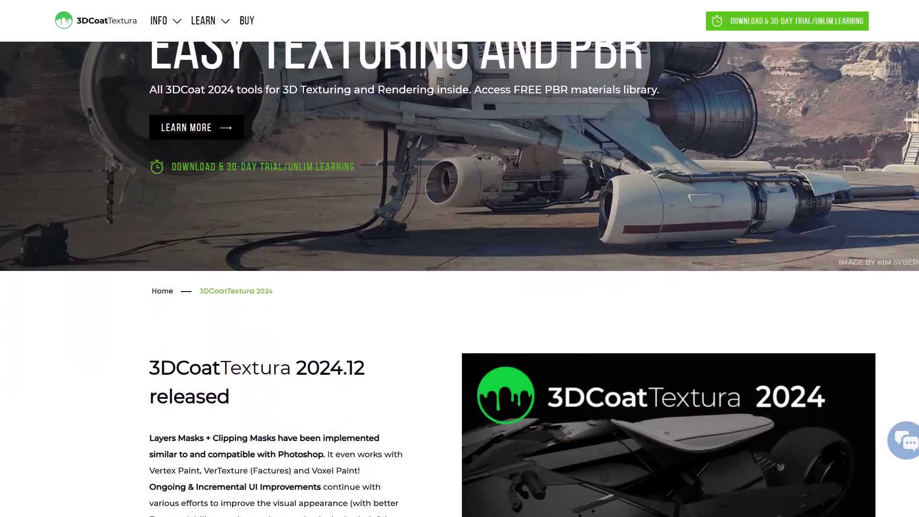
pyautogui.scroll(-4, 459, 316)
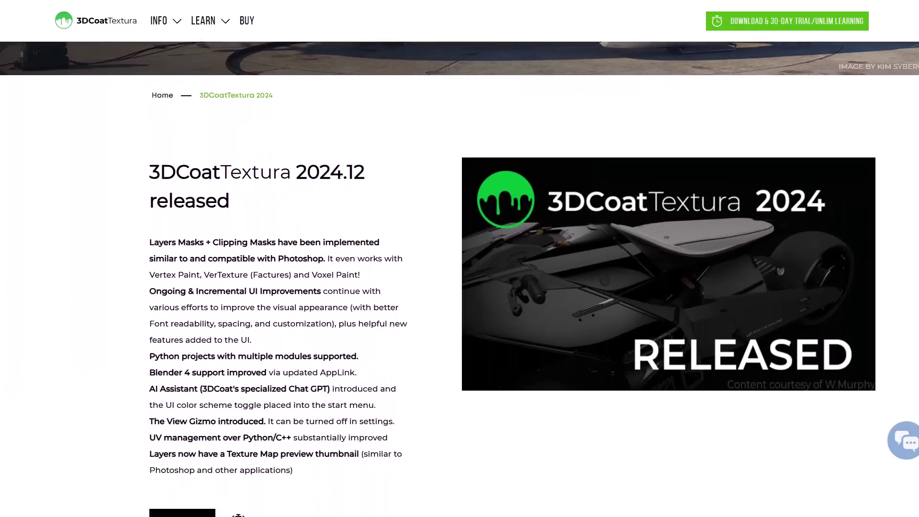
pyautogui.scroll(-3, 460, 316)
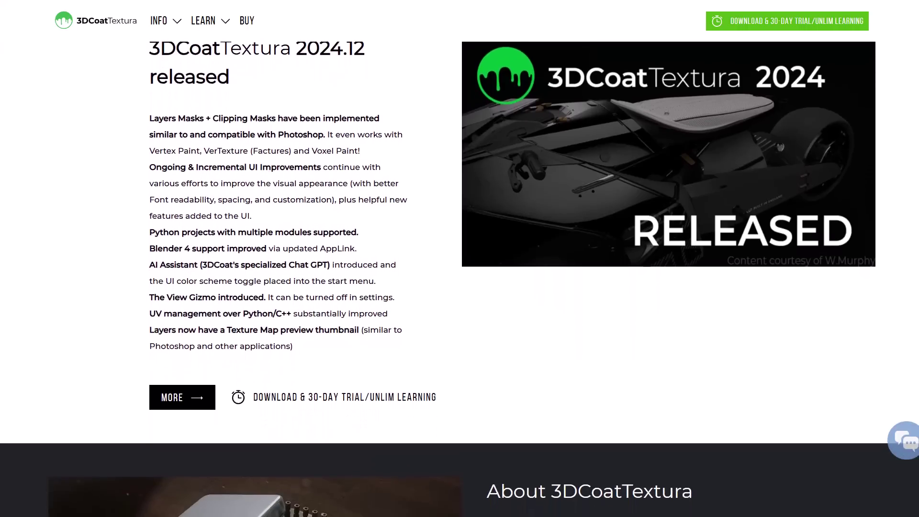
pyautogui.scroll(-3, 459, 316)
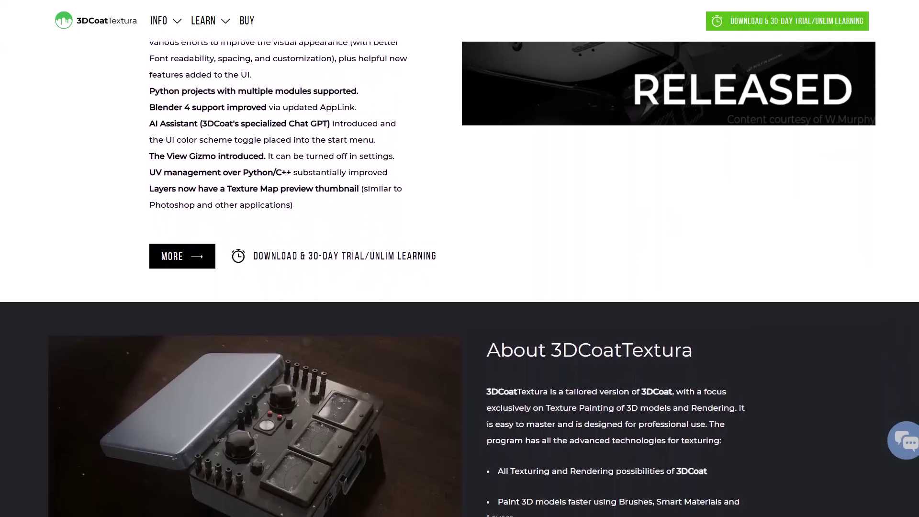
pyautogui.scroll(-1, 460, 316)
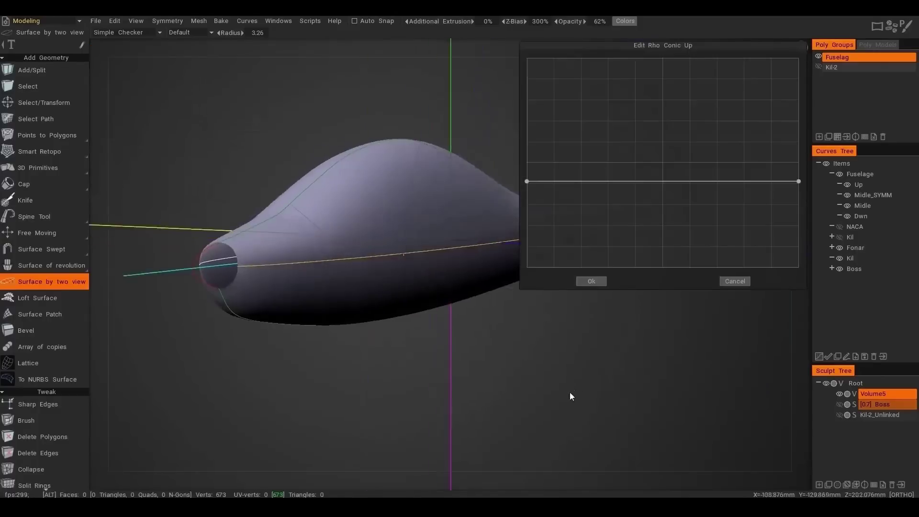
# - Switch to 3DCoat and raise the middle of the upper Rho conic graph for the fuselage's Surface by two view
pyautogui.moveTo(638, 181); pyautogui.dragTo(637, 137)
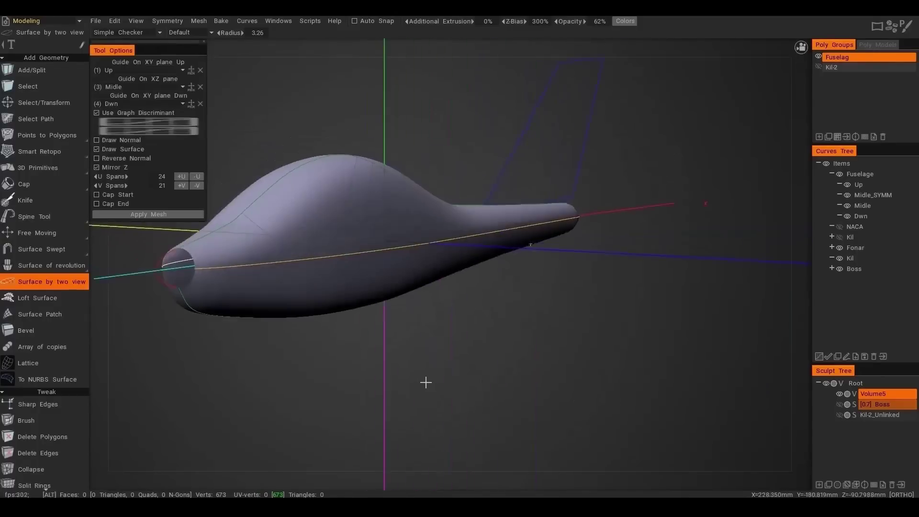